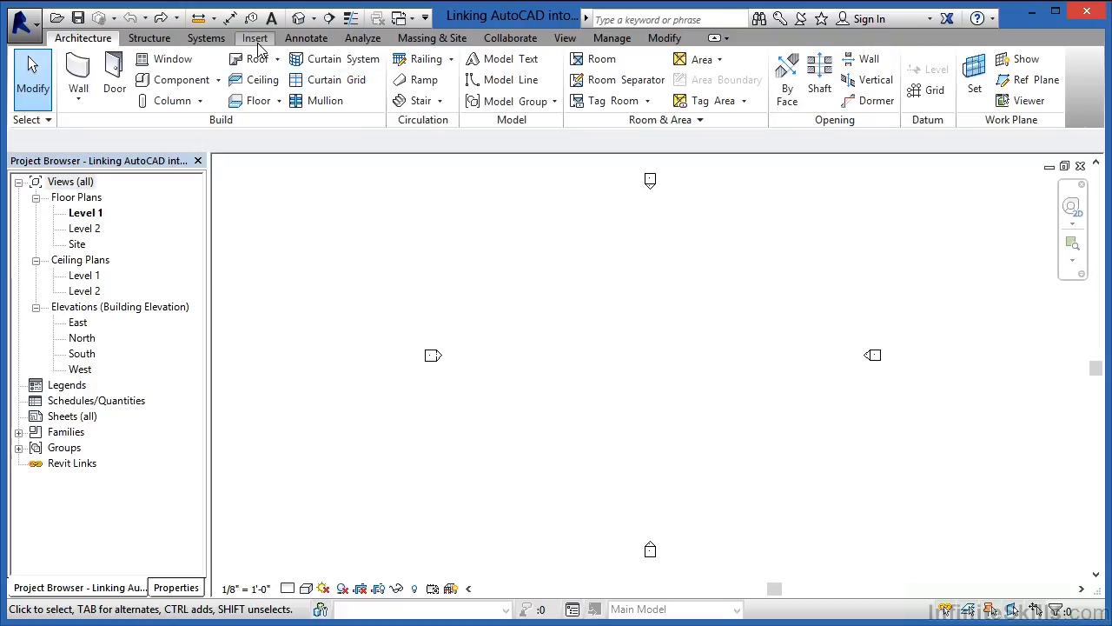
Step: Import the 3D ACAD Contours DWG at Level 1 with Auto - Origin to Origin positioning and dismiss the import warnings
click(256, 39)
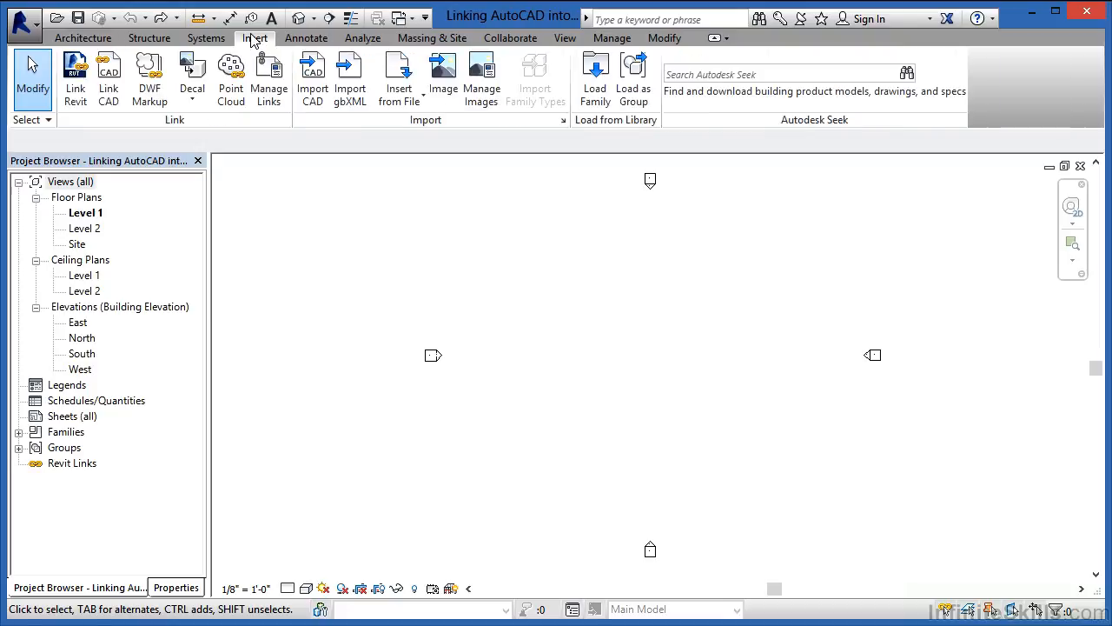
click(314, 90)
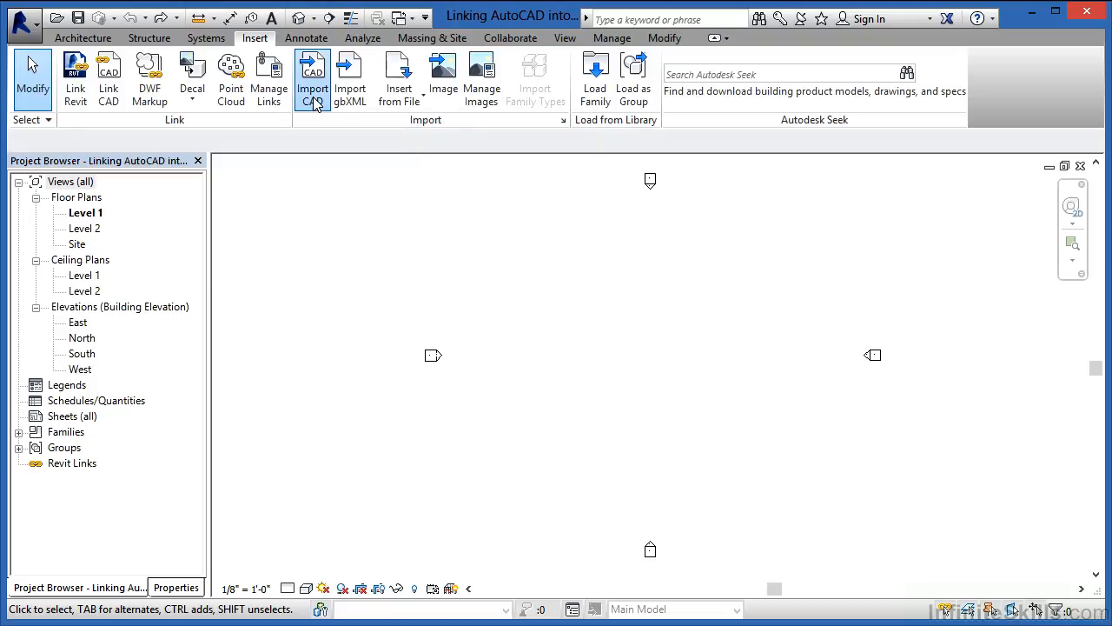
click(207, 91)
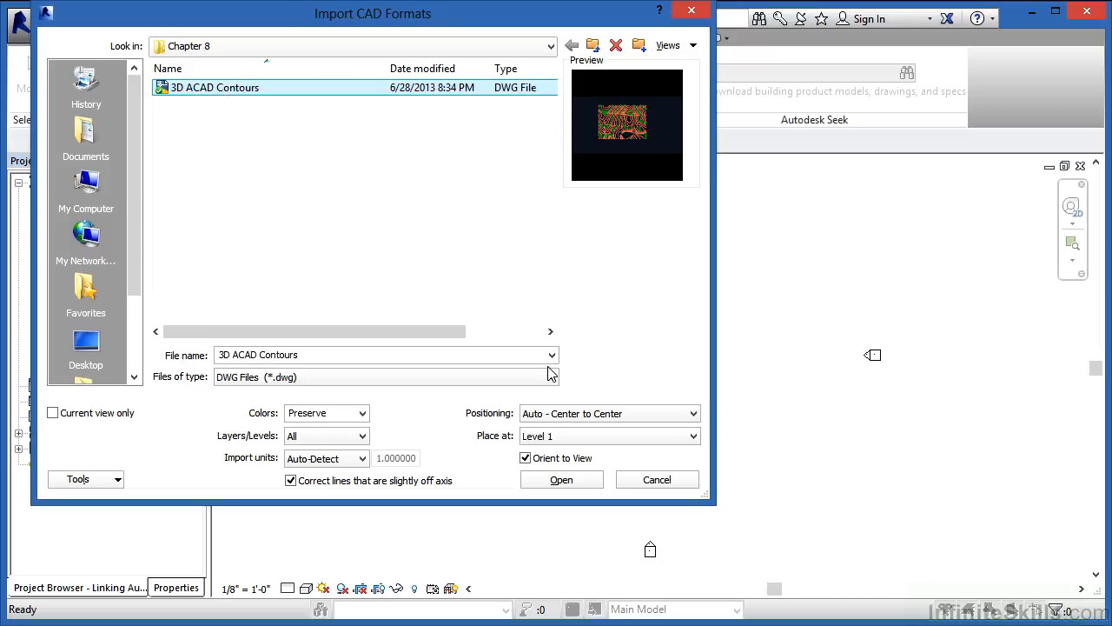
click(596, 413)
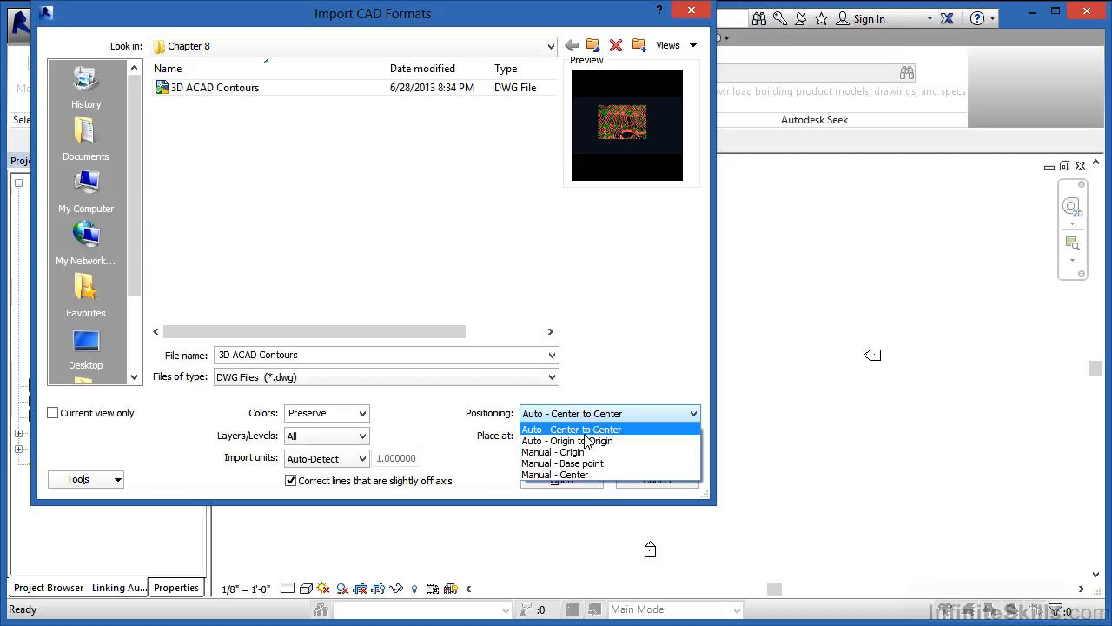
click(578, 440)
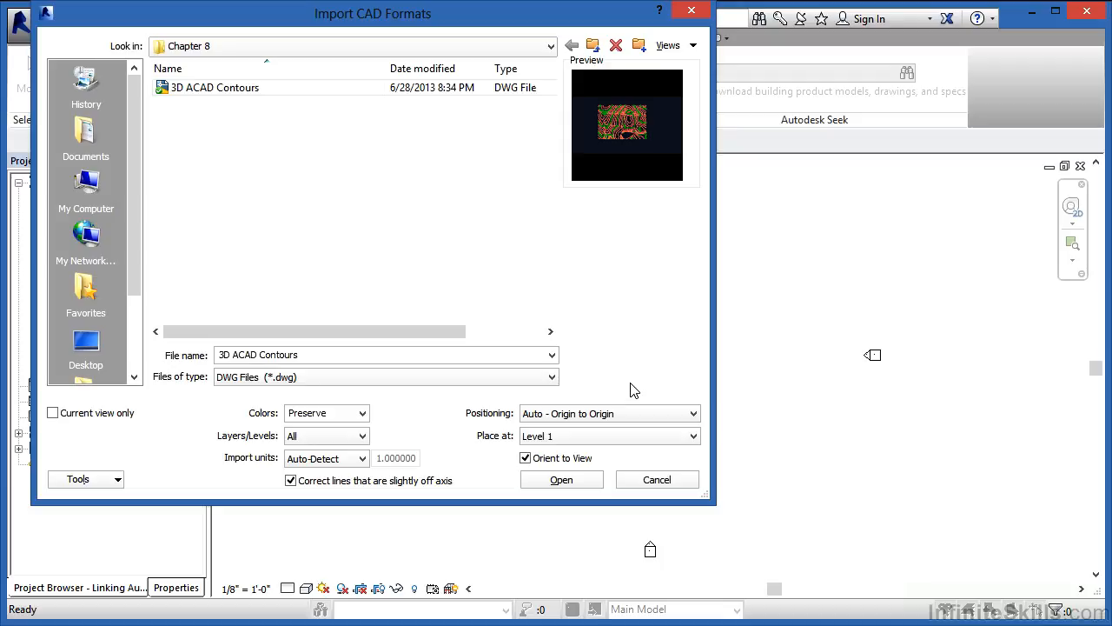
click(562, 480)
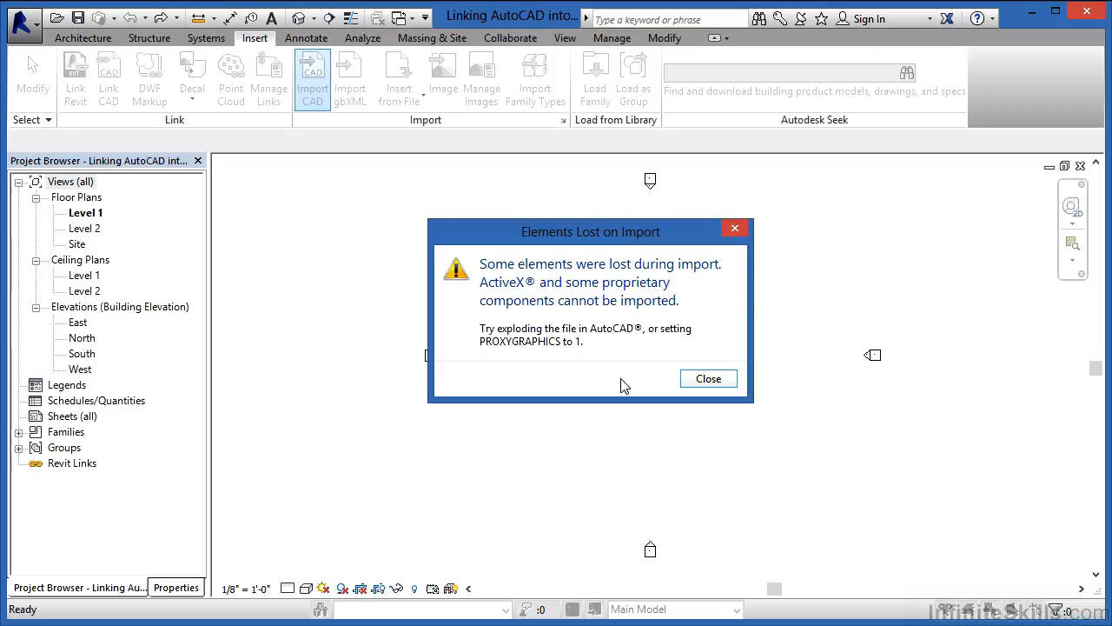
click(709, 378)
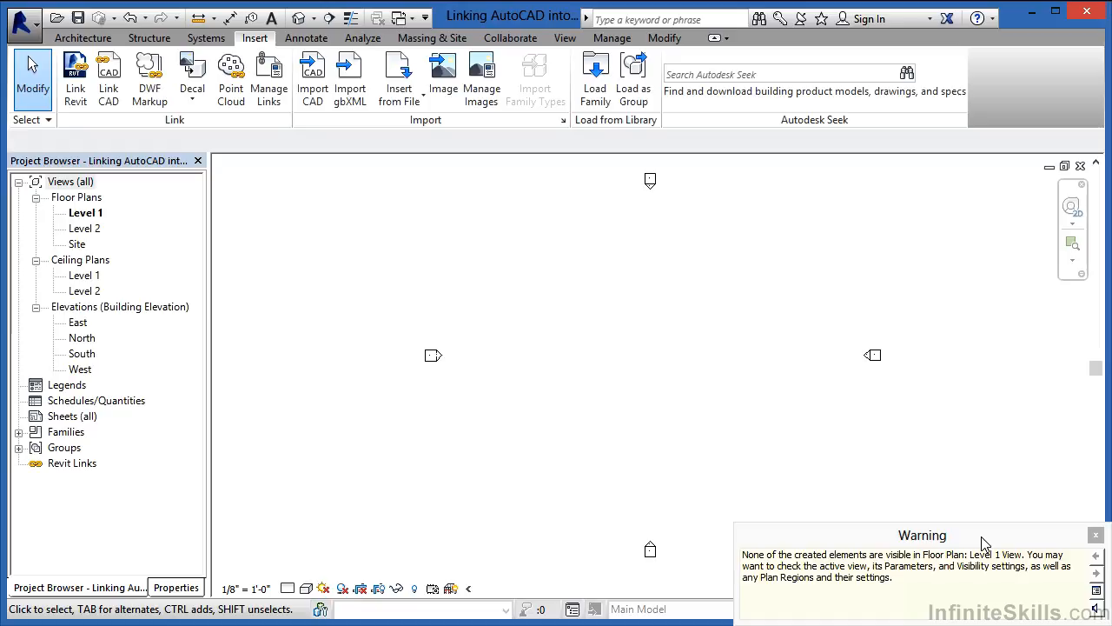
click(1096, 535)
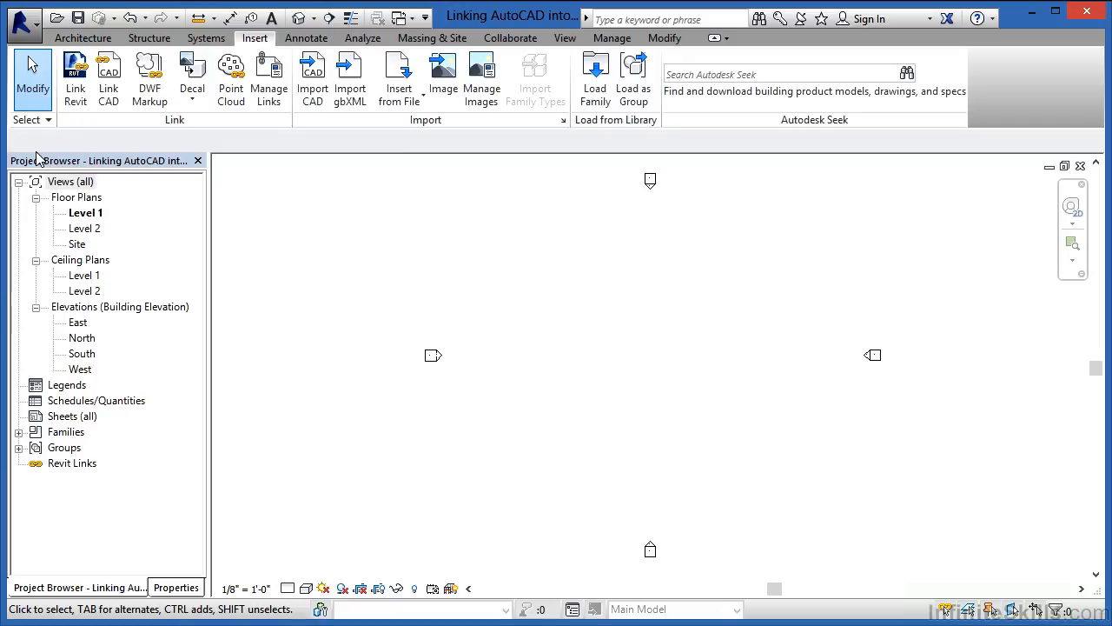
Step: Open the South building elevation and bring the imported contours into close view
double_click(87, 355)
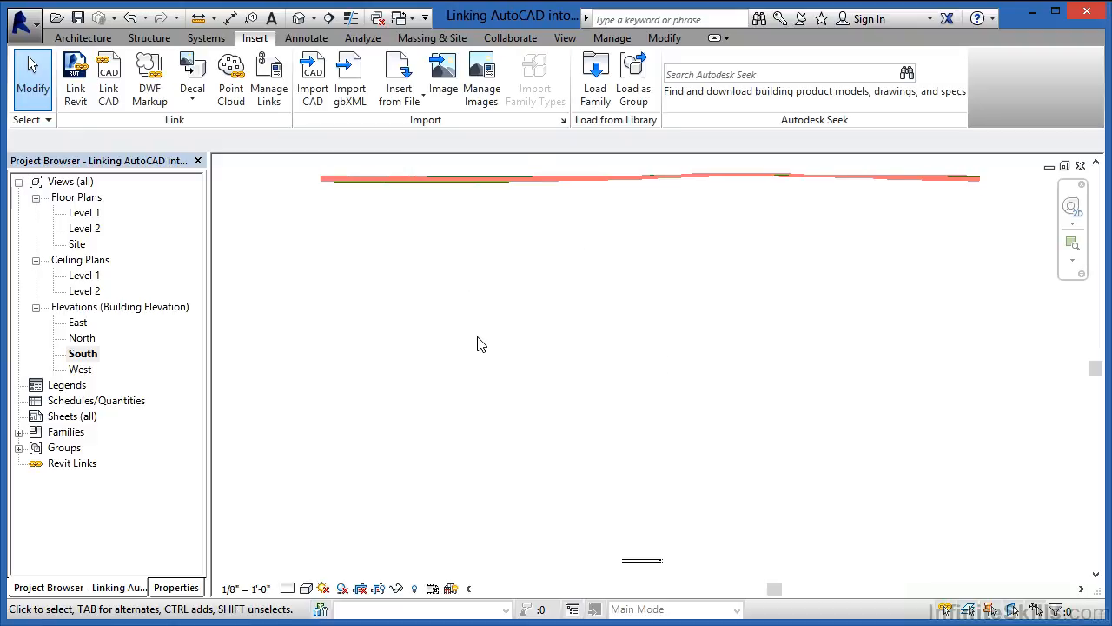
scroll(478, 365, down, 2)
scroll(419, 222, up, 3)
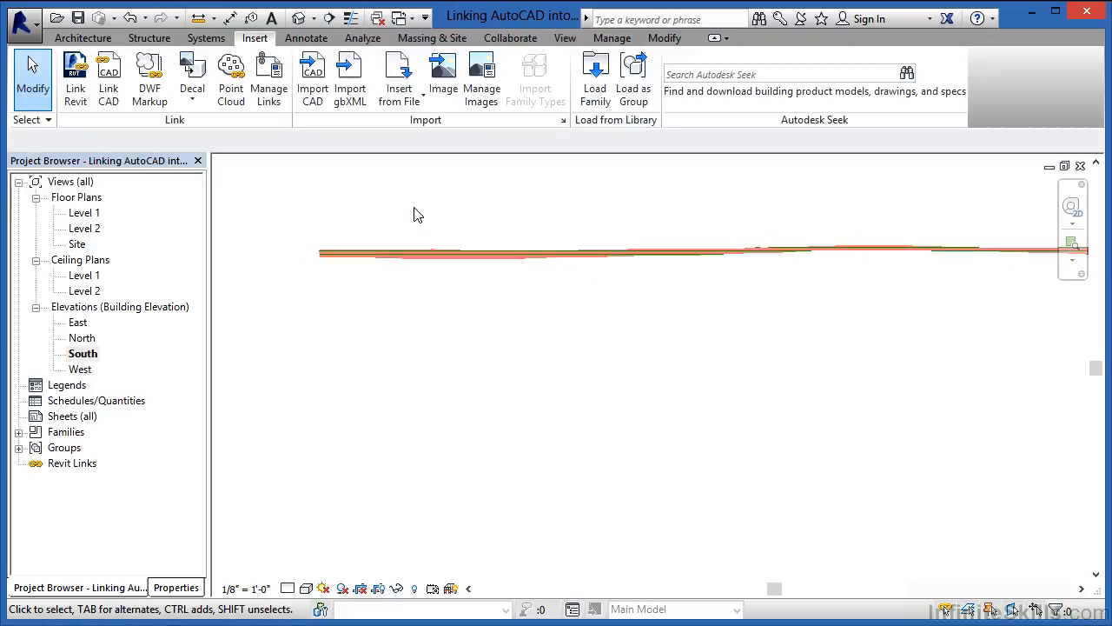
scroll(407, 248, up, 2)
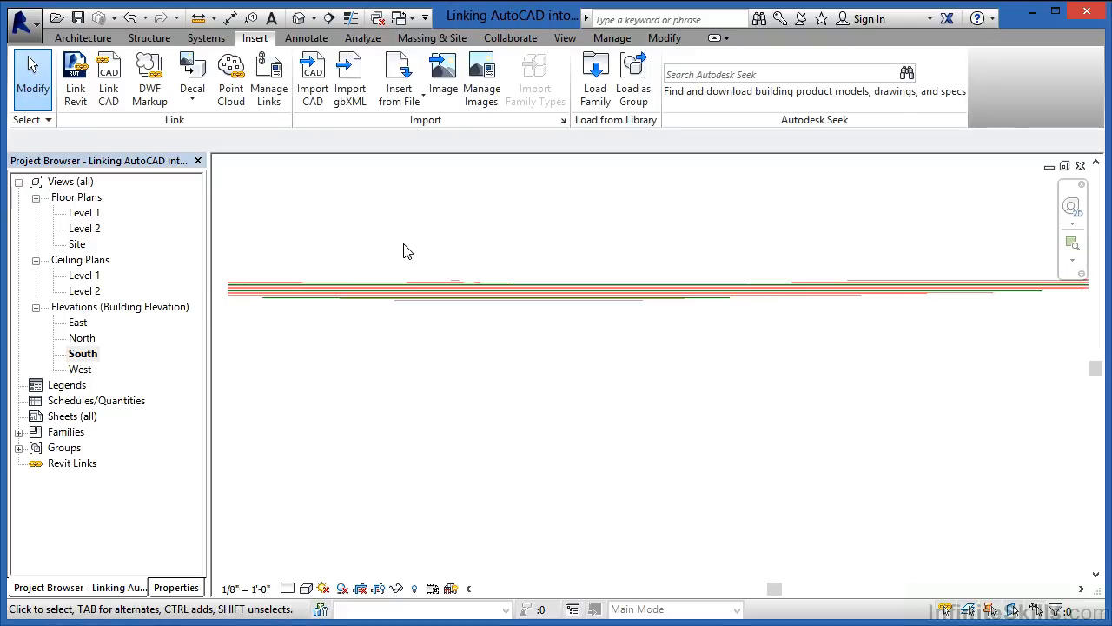
scroll(395, 269, up, 1)
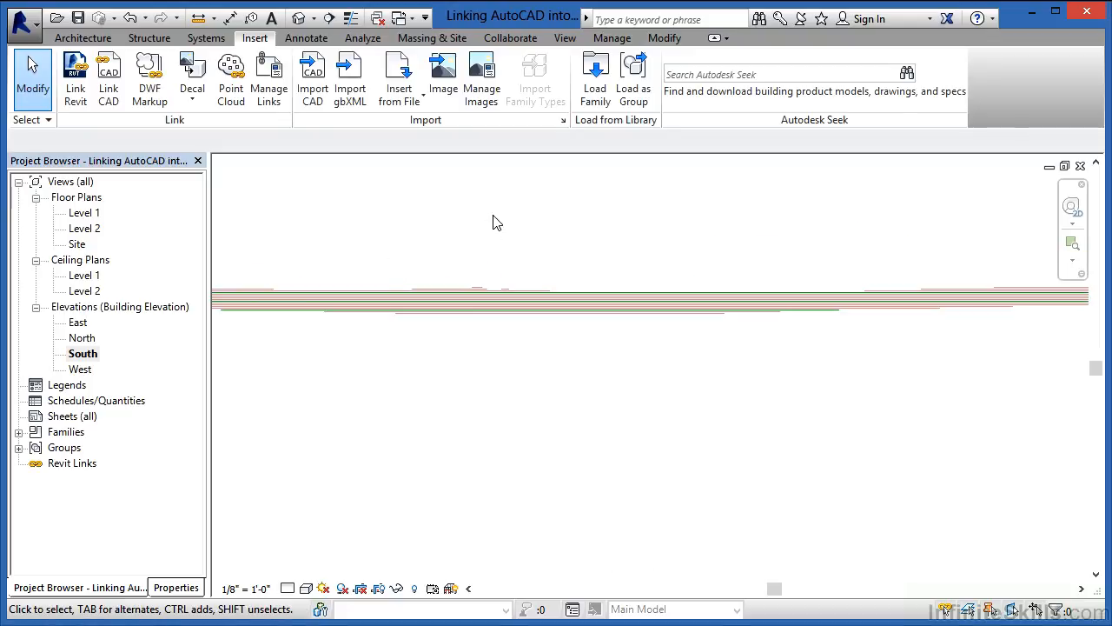
Step: Draw a new level line across the lower part of the imported contours in the South elevation
click(83, 37)
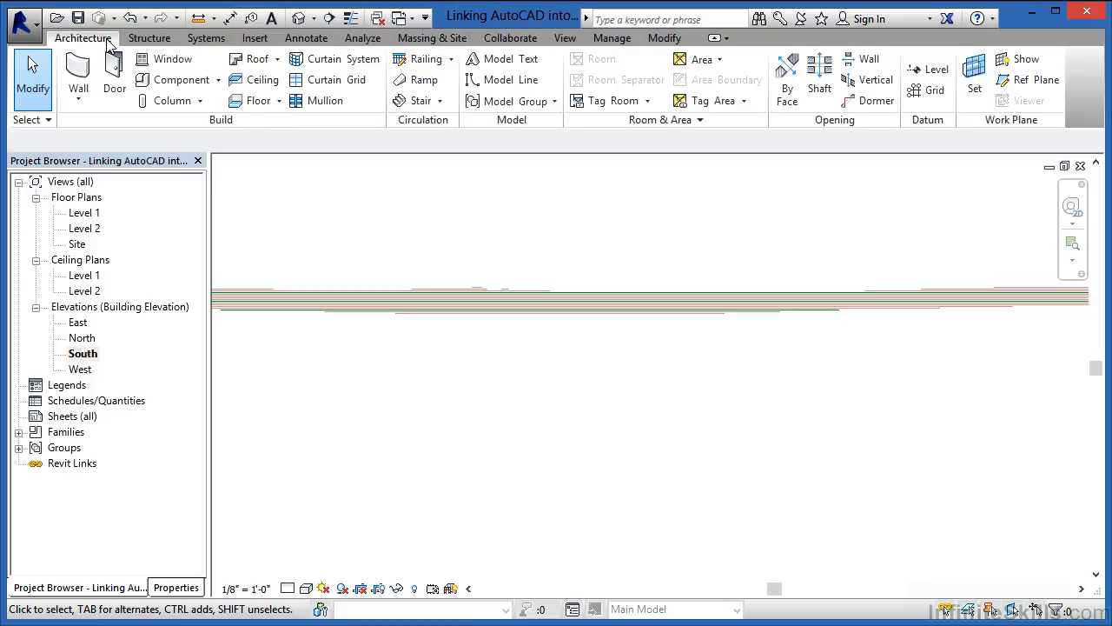
click(933, 69)
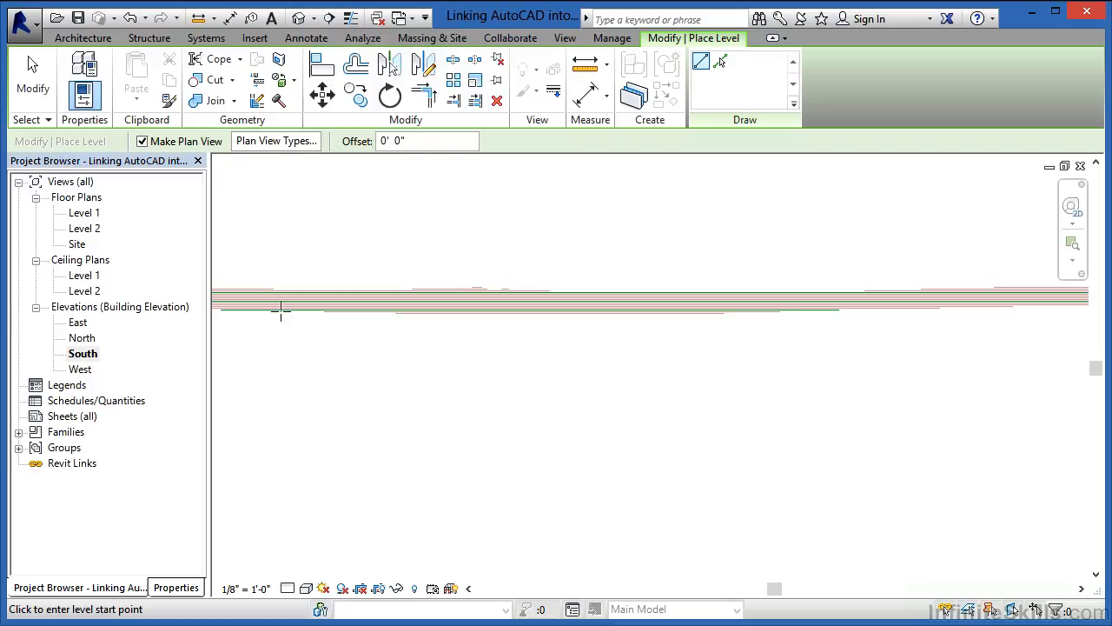
click(280, 310)
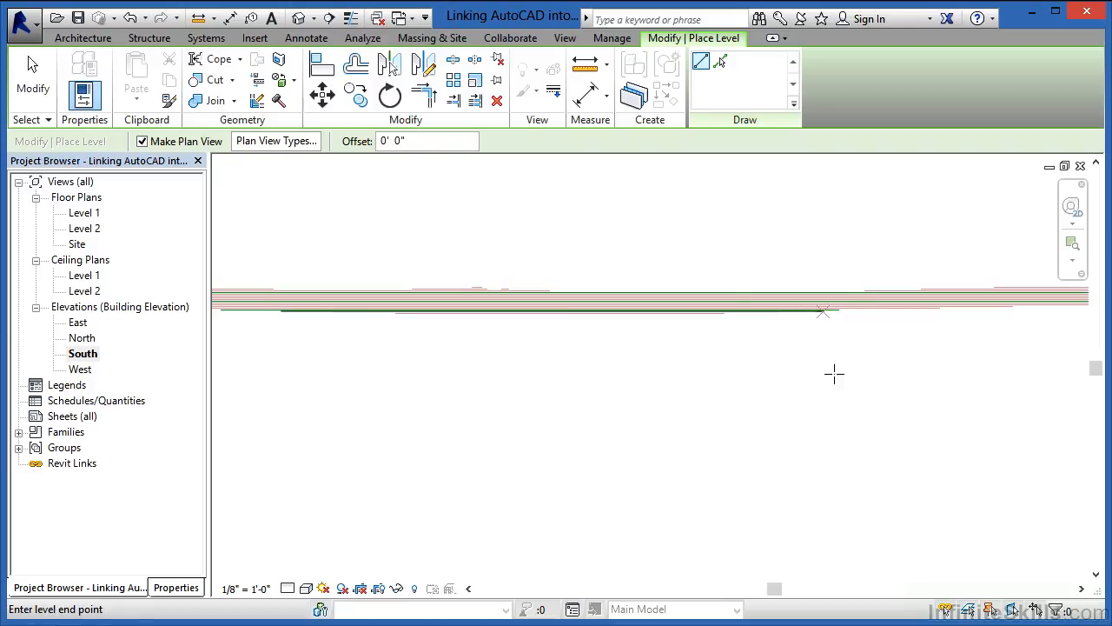
click(915, 372)
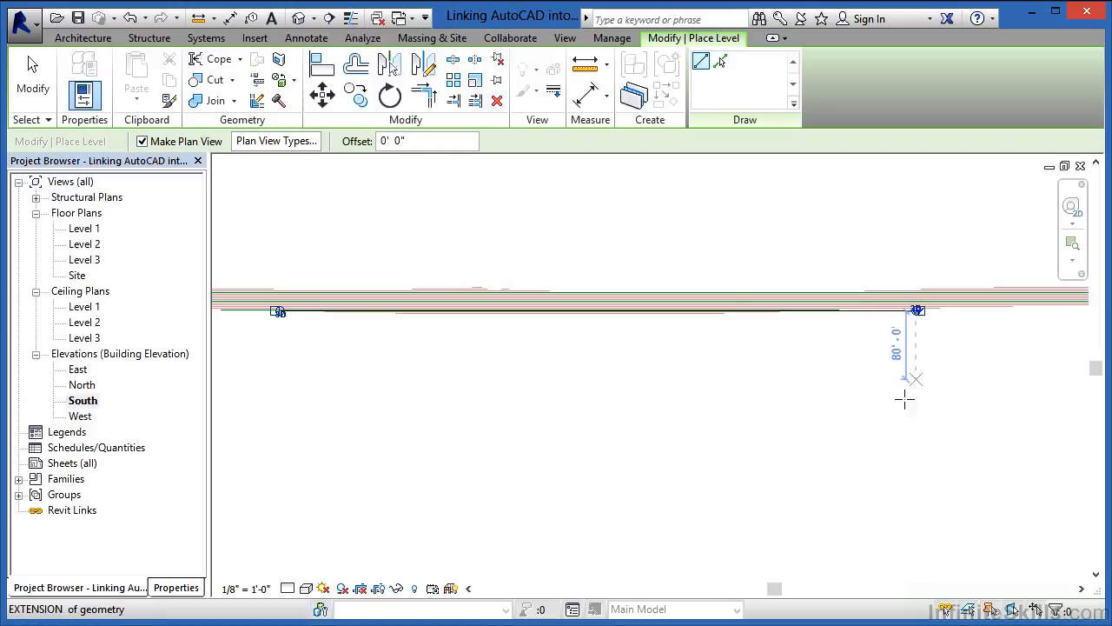
key(Escape)
key(Escape)
Step: Set the elevation of Level 3 to 1580' 0"
scroll(913, 327, up, 5)
scroll(913, 337, up, 4)
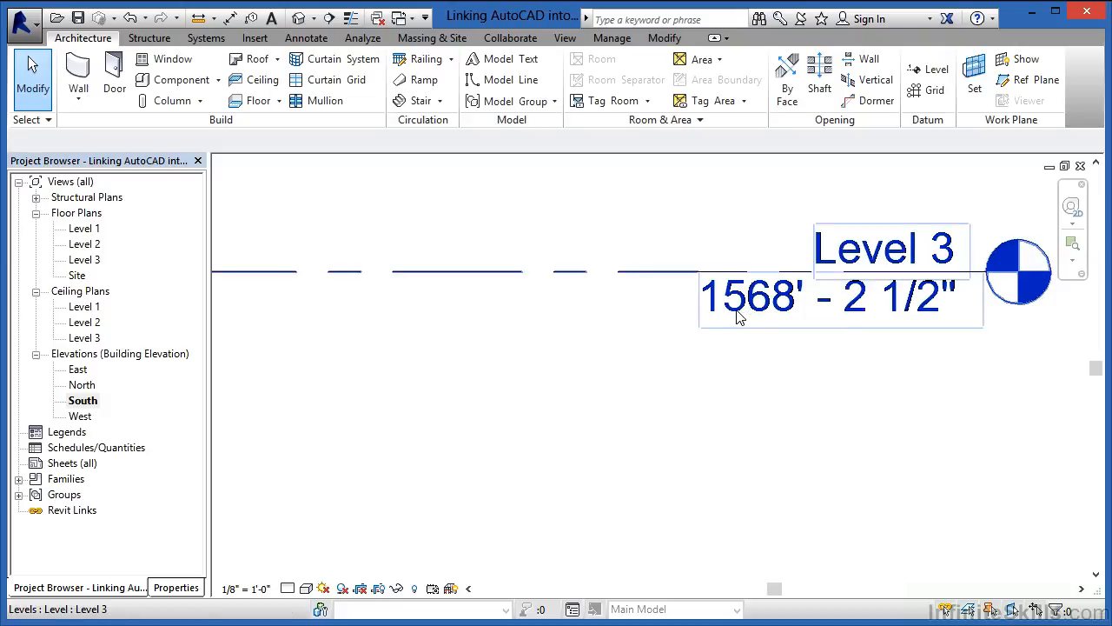
click(644, 278)
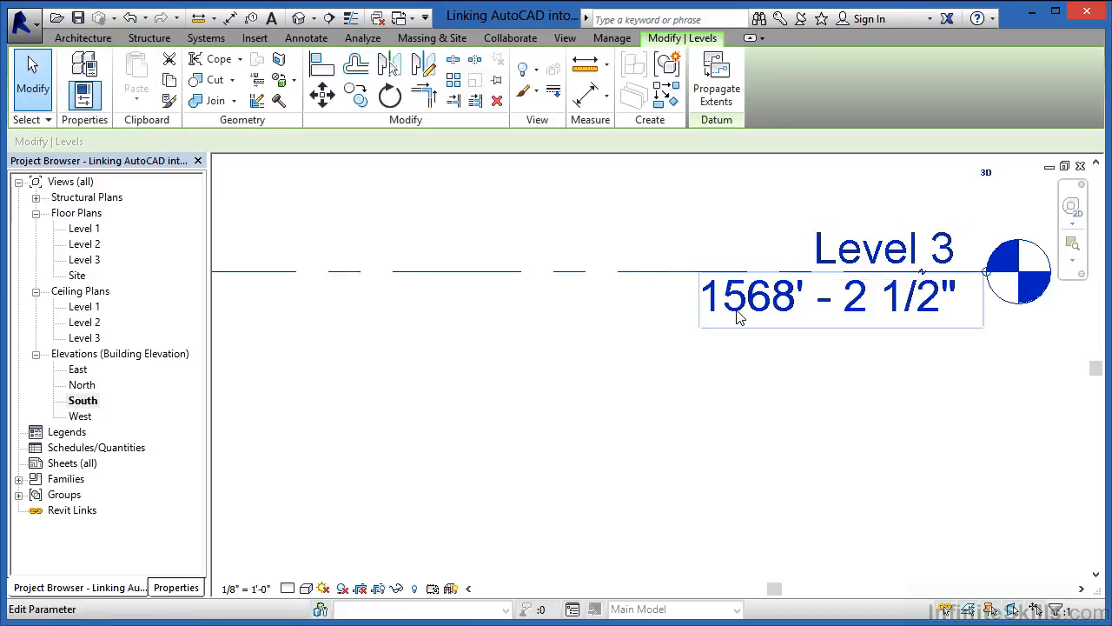
click(707, 296)
drag(903, 281, 888, 283)
text(80)
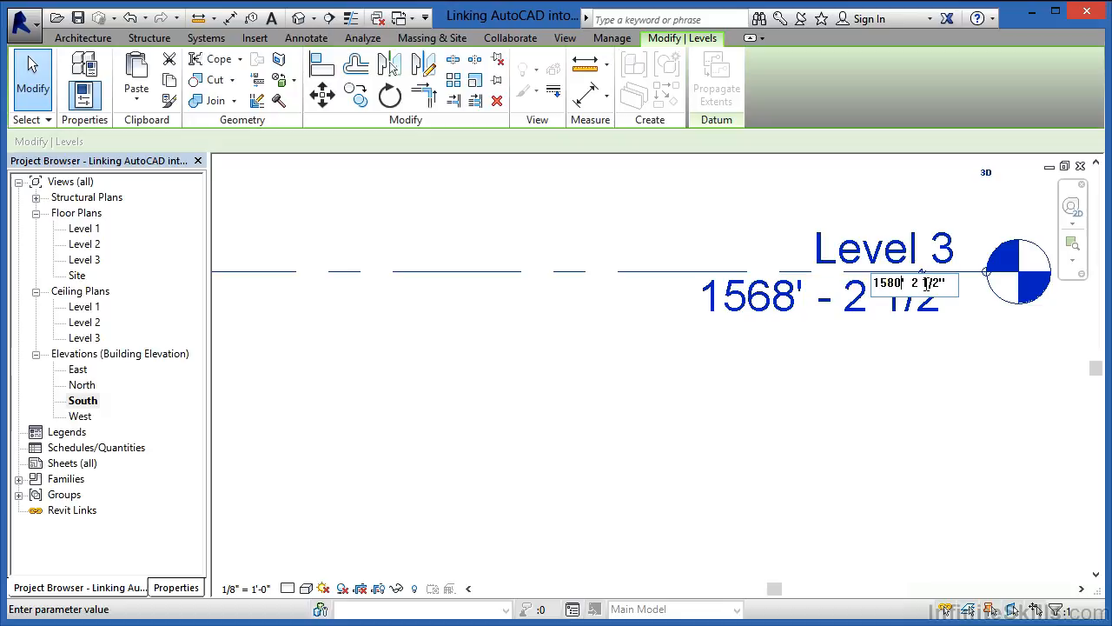
drag(913, 283, 935, 283)
text(0)
key(Return)
key(Escape)
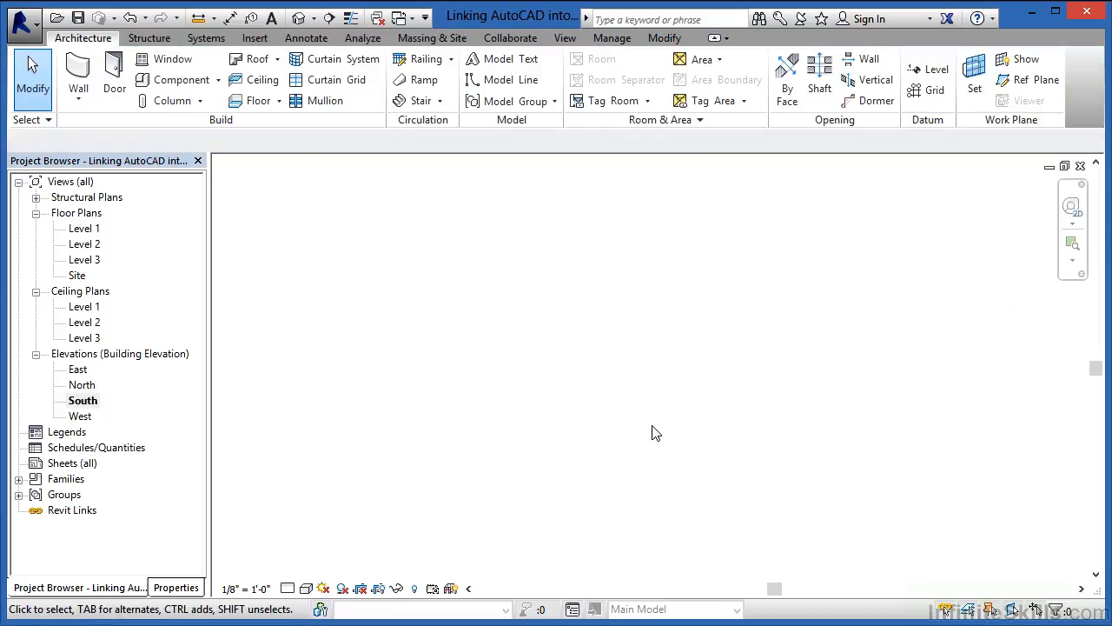
Step: Draw another level 10' above Level 3, ending its line in alignment with the Level 3 head
scroll(654, 432, down, 5)
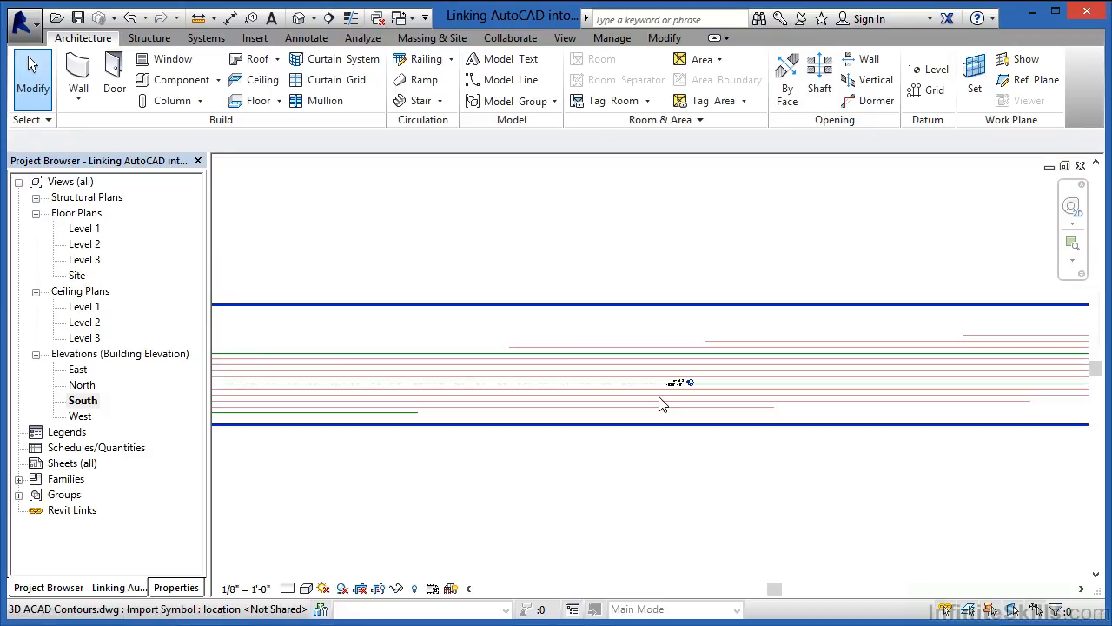
scroll(653, 422, up, 5)
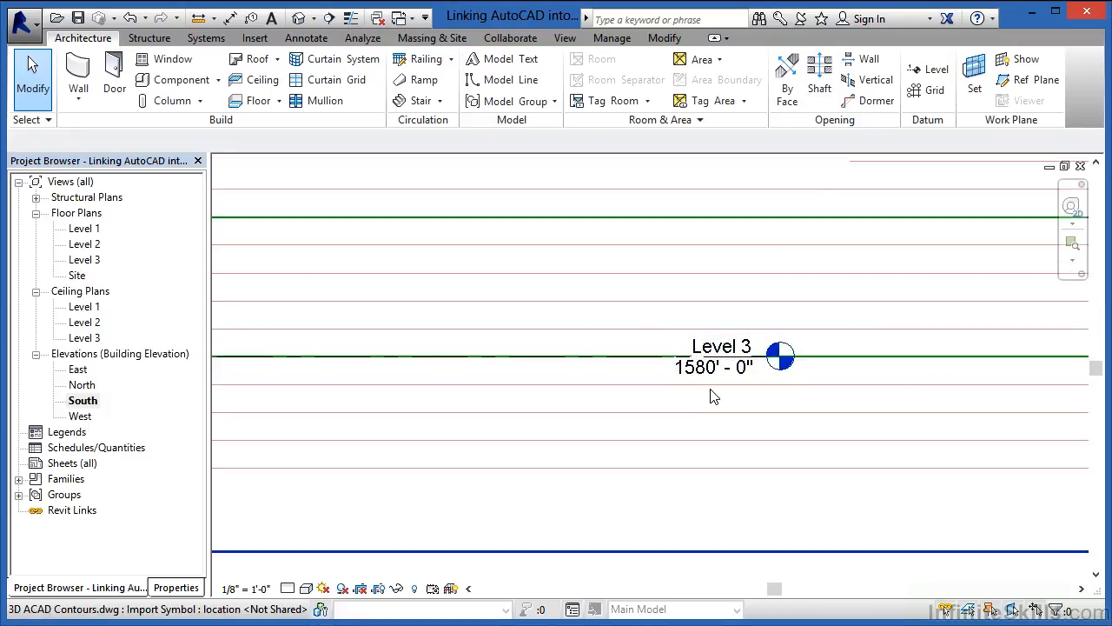
scroll(737, 402, down, 5)
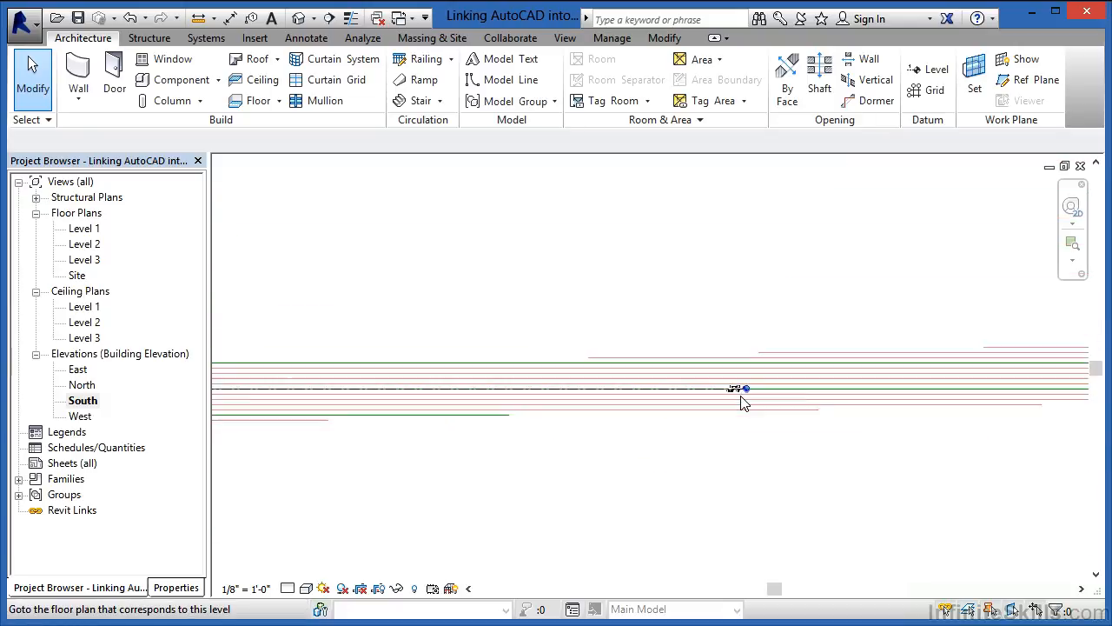
scroll(741, 400, down, 2)
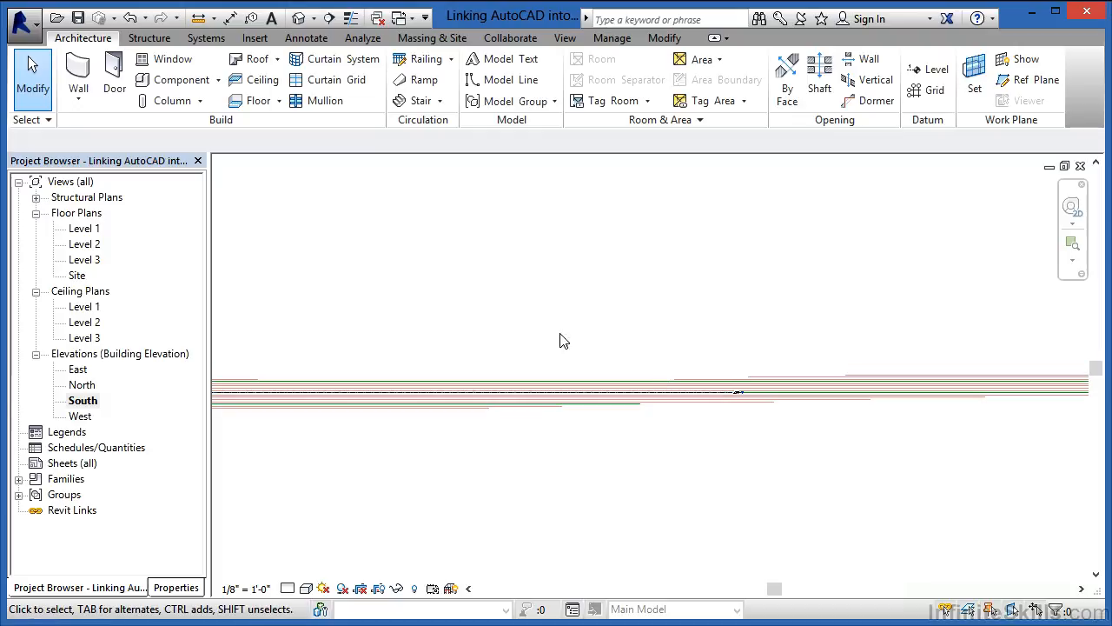
click(930, 70)
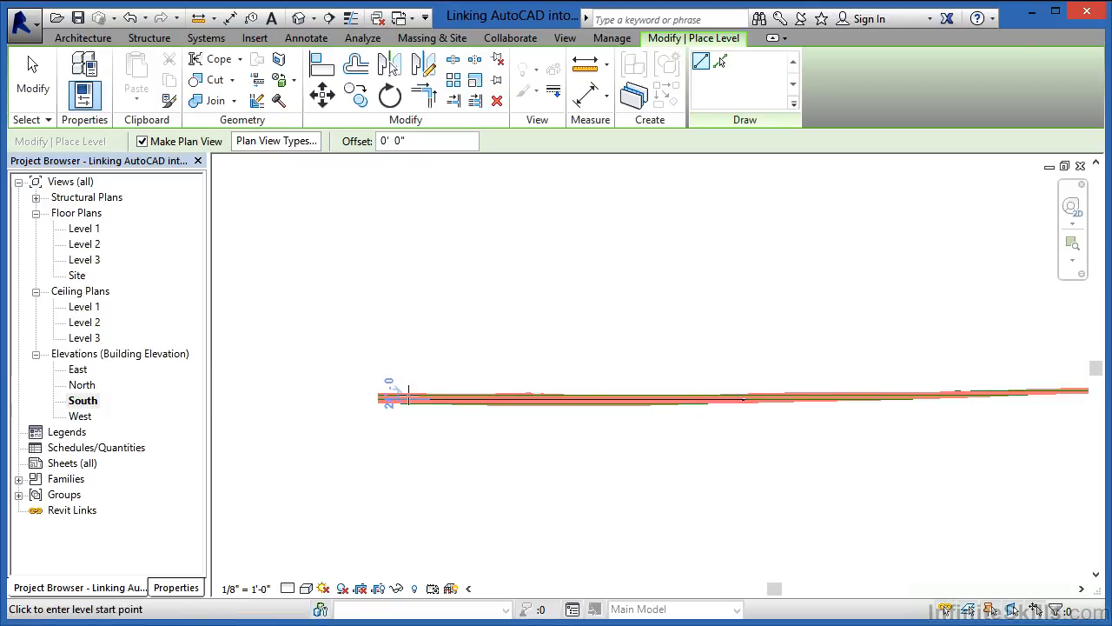
scroll(408, 386, up, 4)
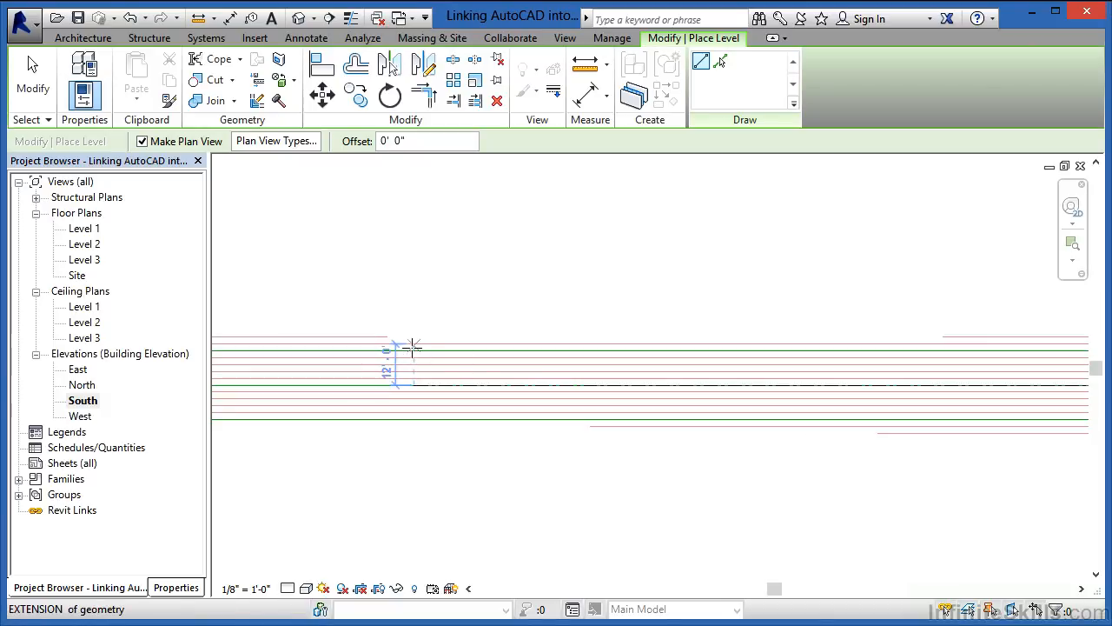
text(10')
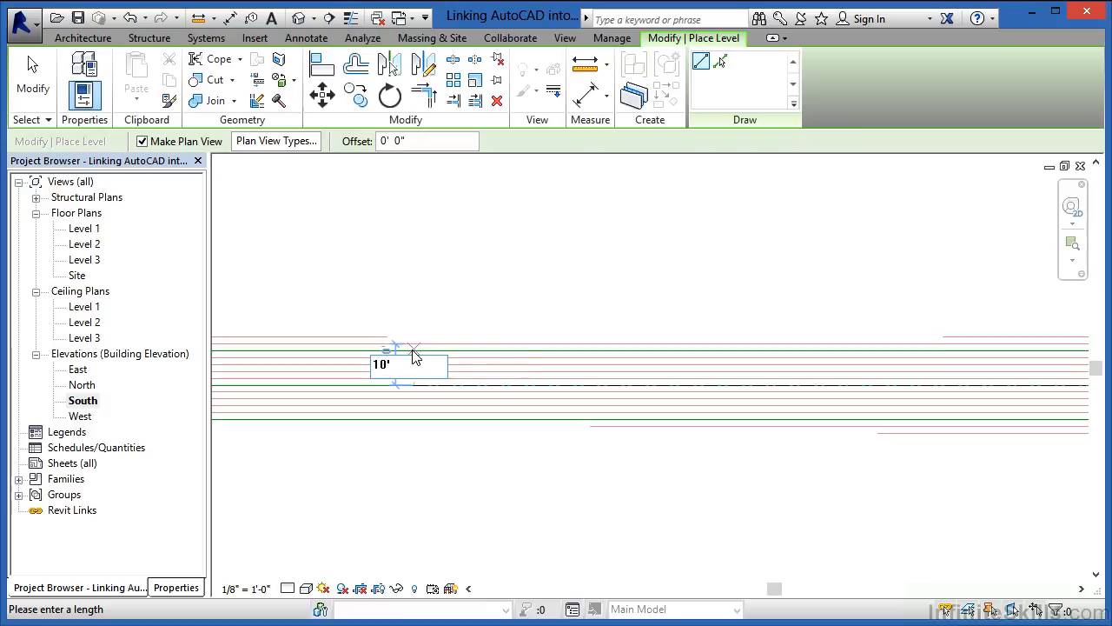
key(Return)
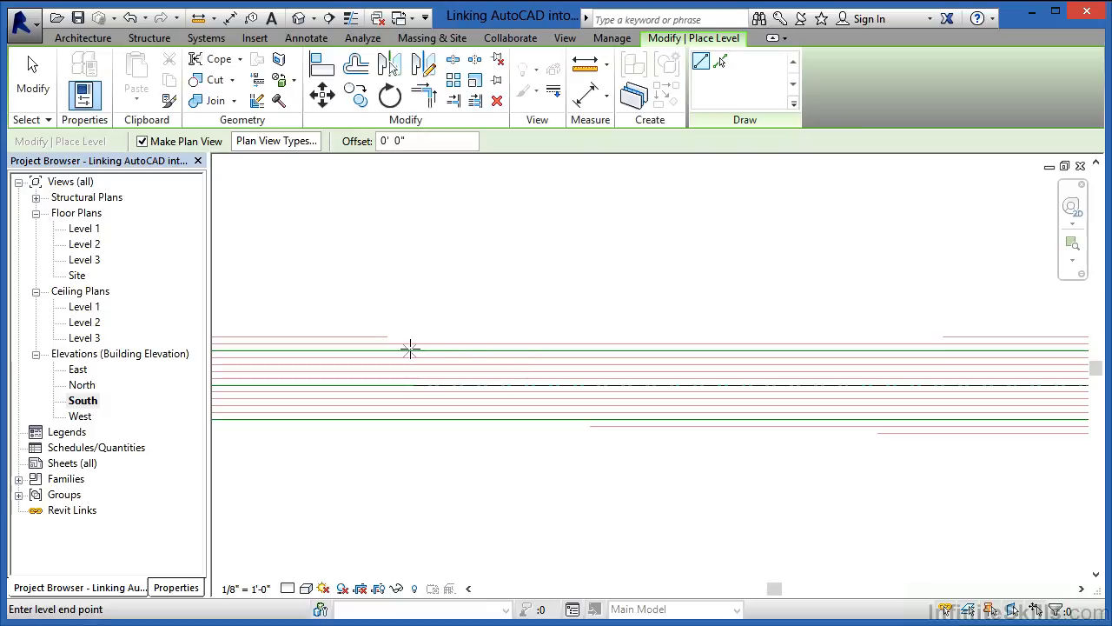
scroll(365, 382, down, 4)
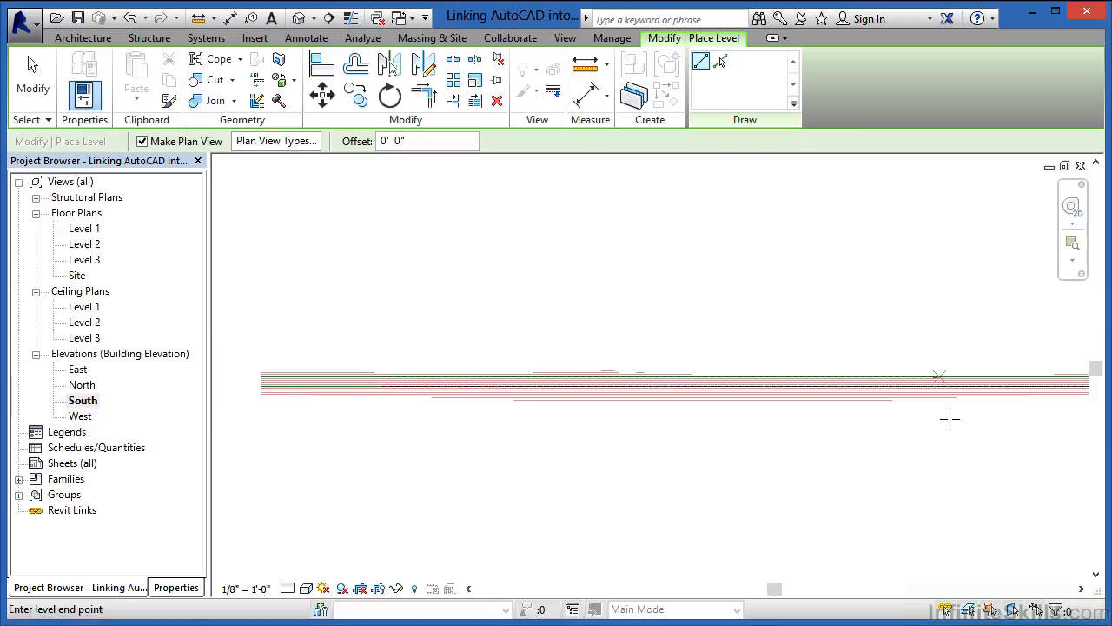
scroll(738, 417, up, 4)
scroll(754, 383, up, 4)
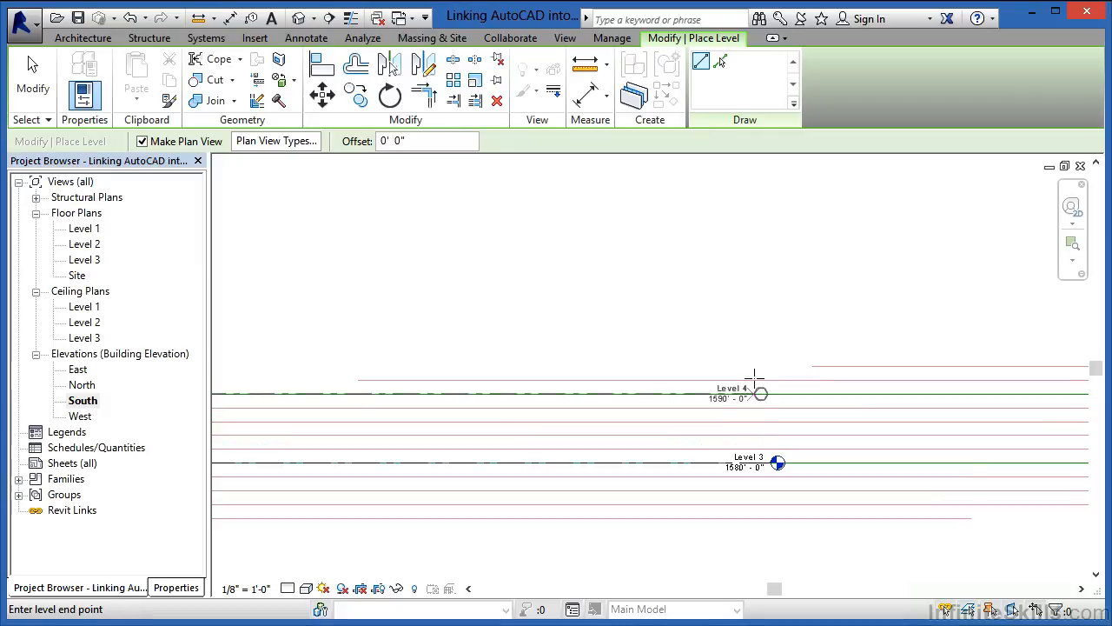
click(780, 402)
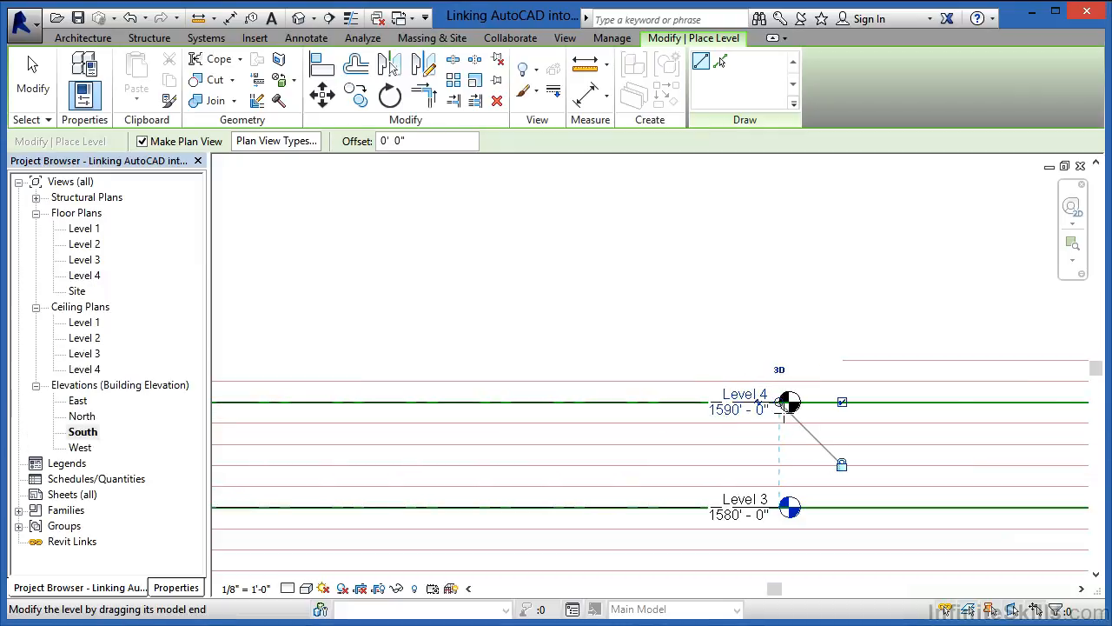
key(Escape)
key(Escape)
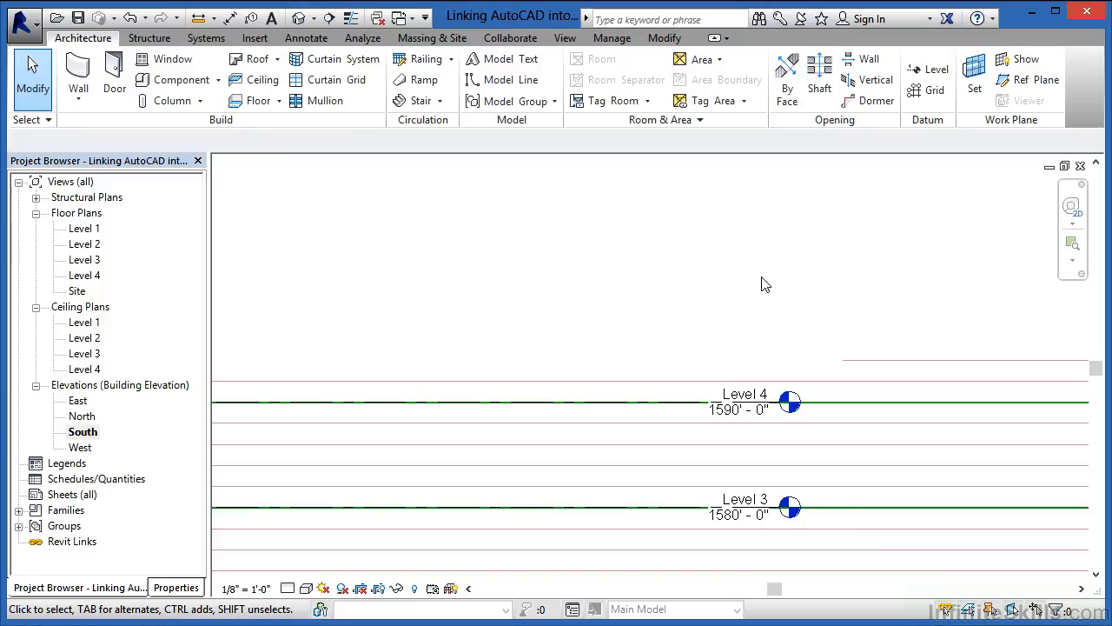
Step: Examine the original Level 1 and Level 2 far below the imported contours
scroll(759, 280, down, 4)
scroll(758, 281, down, 5)
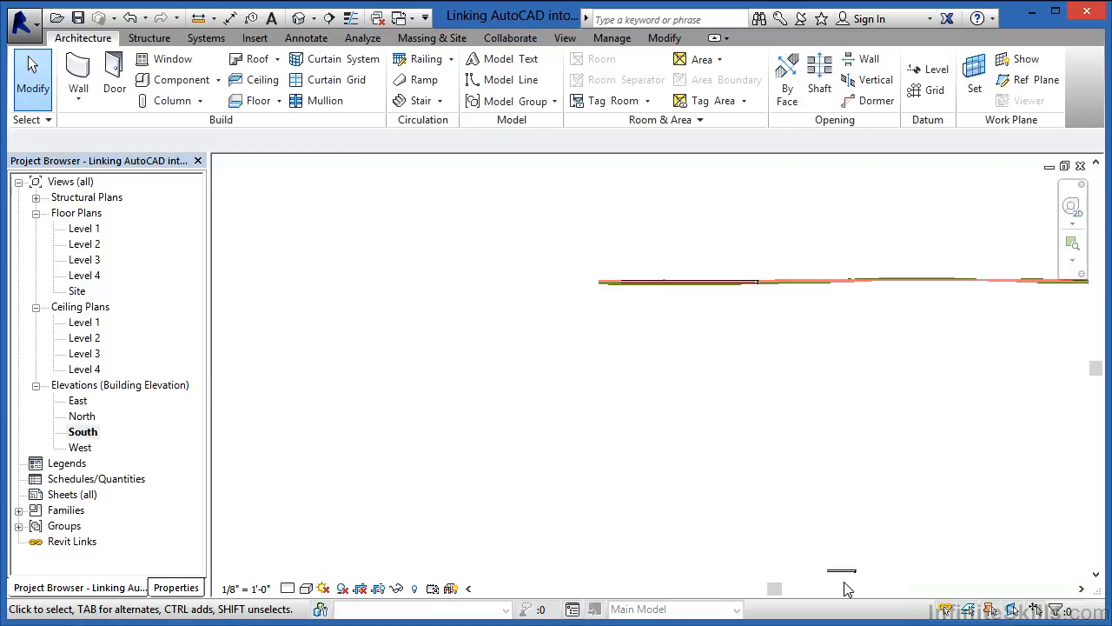
scroll(843, 569, up, 4)
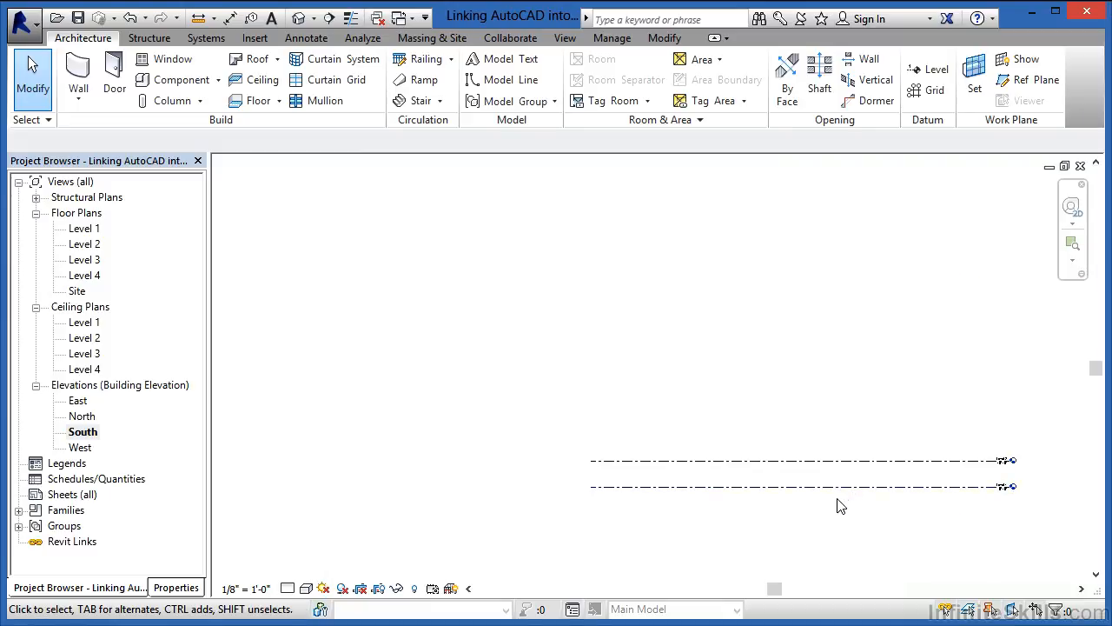
scroll(826, 509, down, 3)
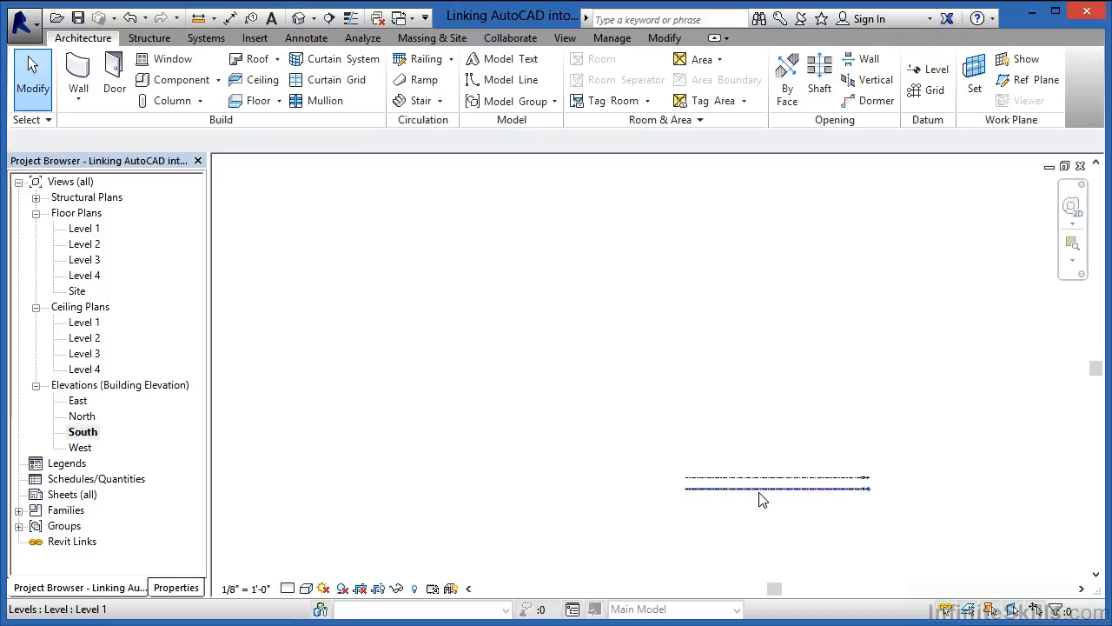
Step: Open the Level 3 floor plan to see the imported contours in plan
scroll(730, 521, down, 3)
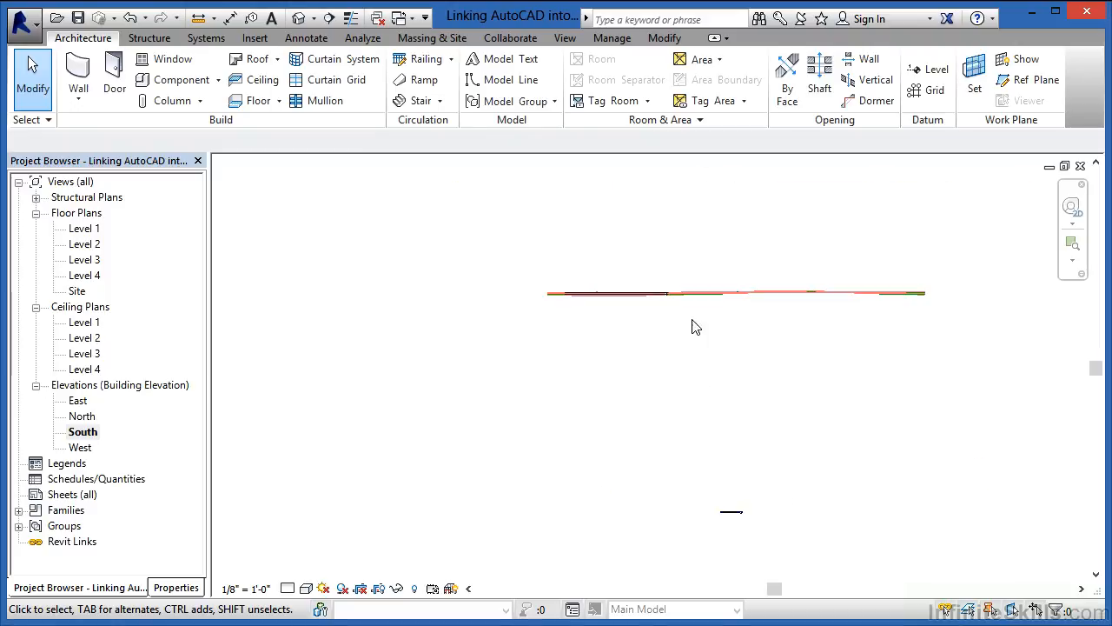
scroll(622, 295, up, 4)
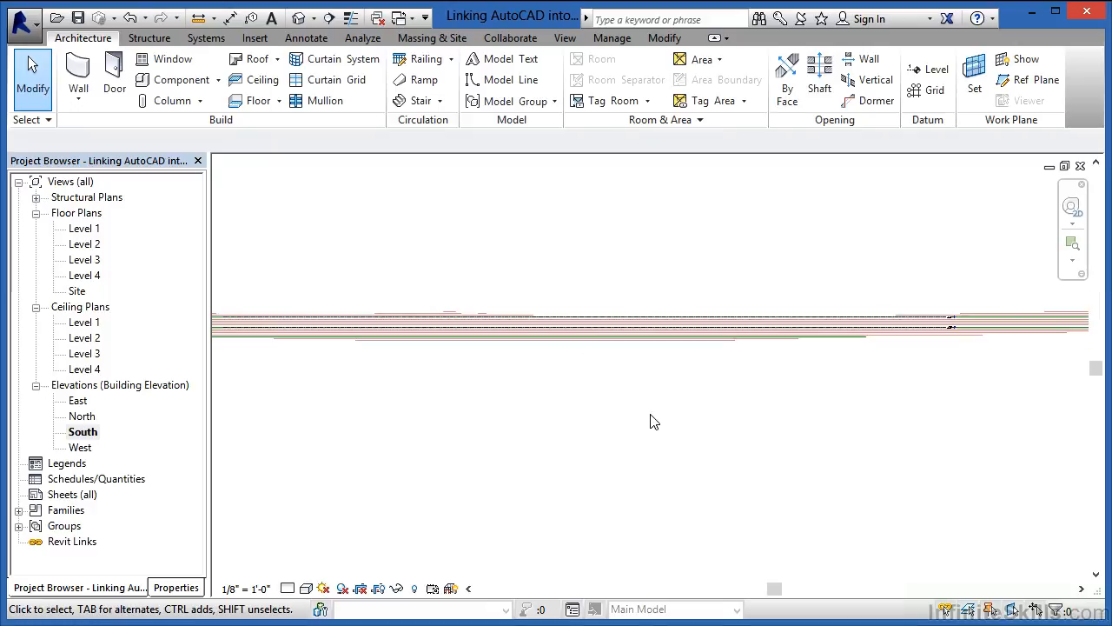
double_click(86, 260)
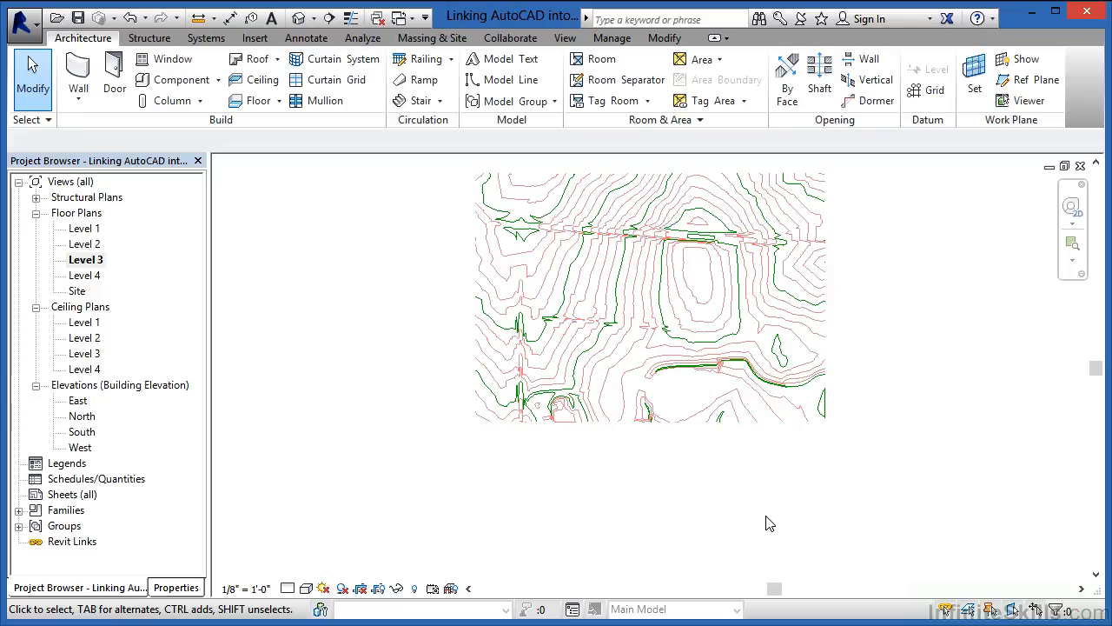
Step: Start a toposurface created from the imported 3D ACAD Contours.dwg instance
click(686, 373)
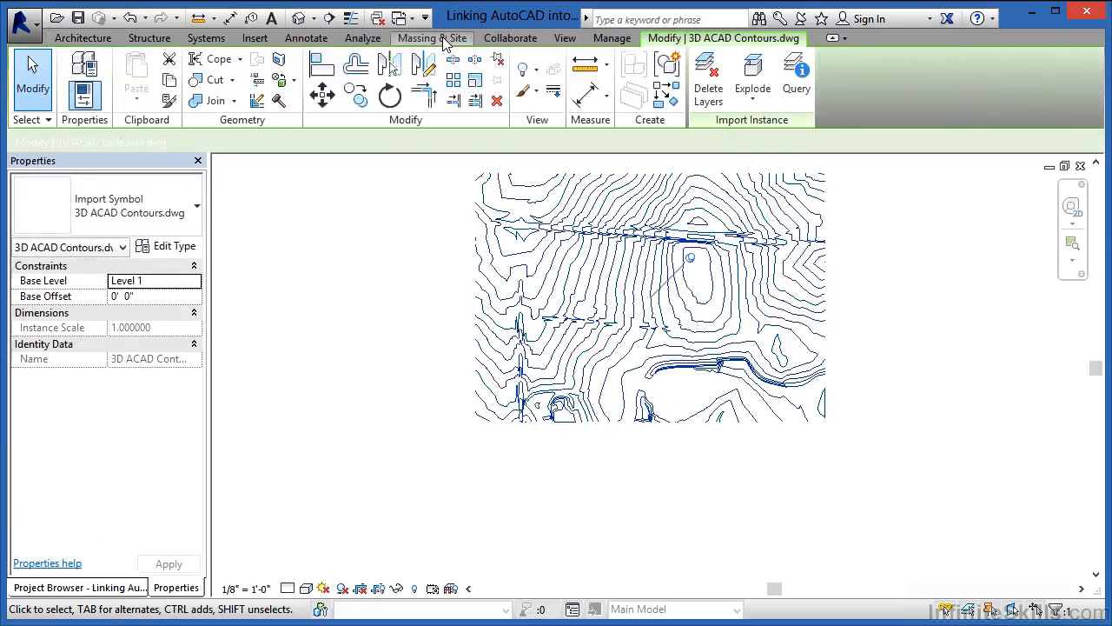
click(432, 37)
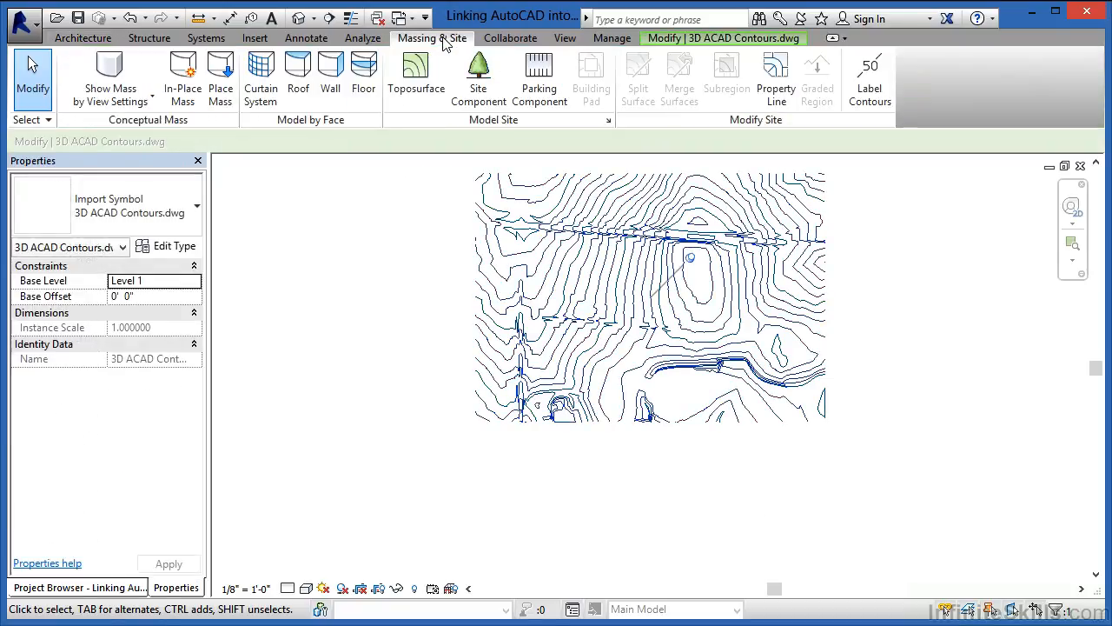
click(411, 106)
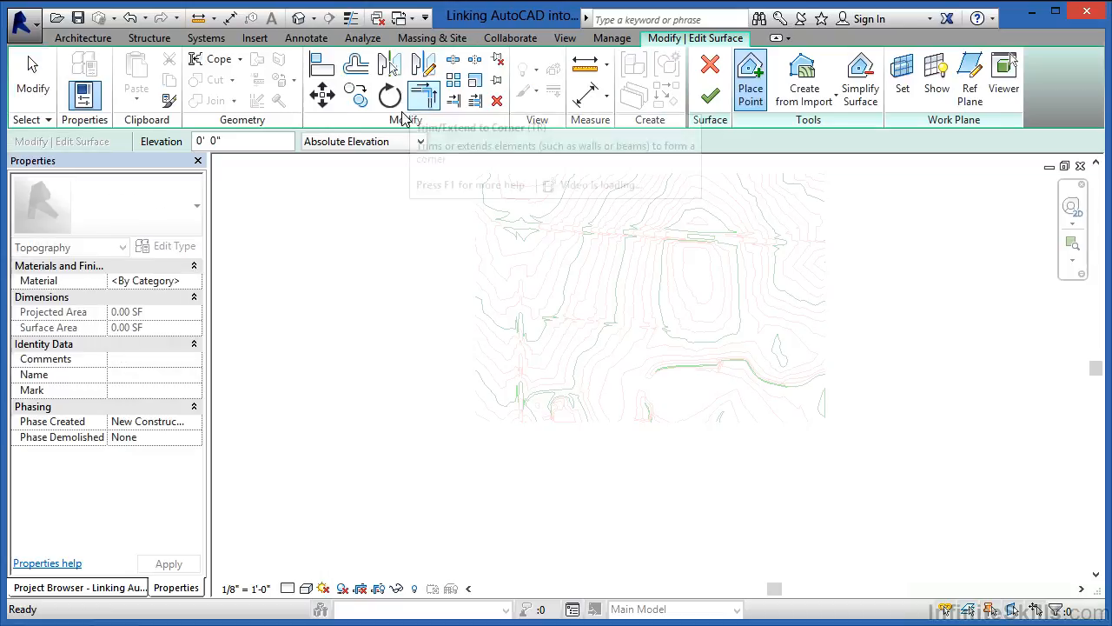
click(823, 105)
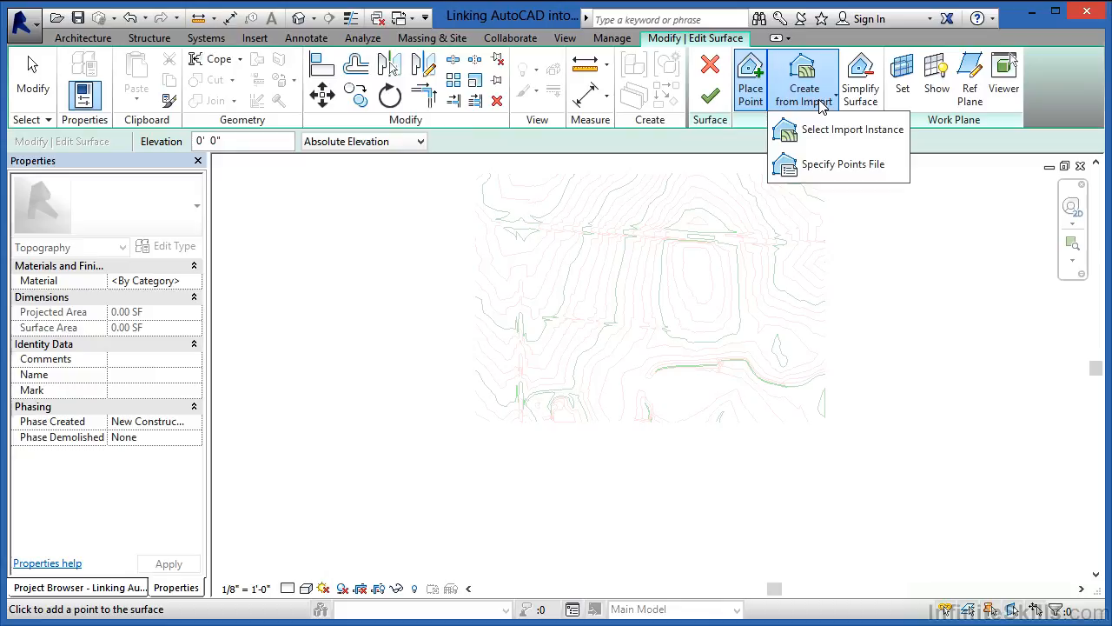
click(858, 133)
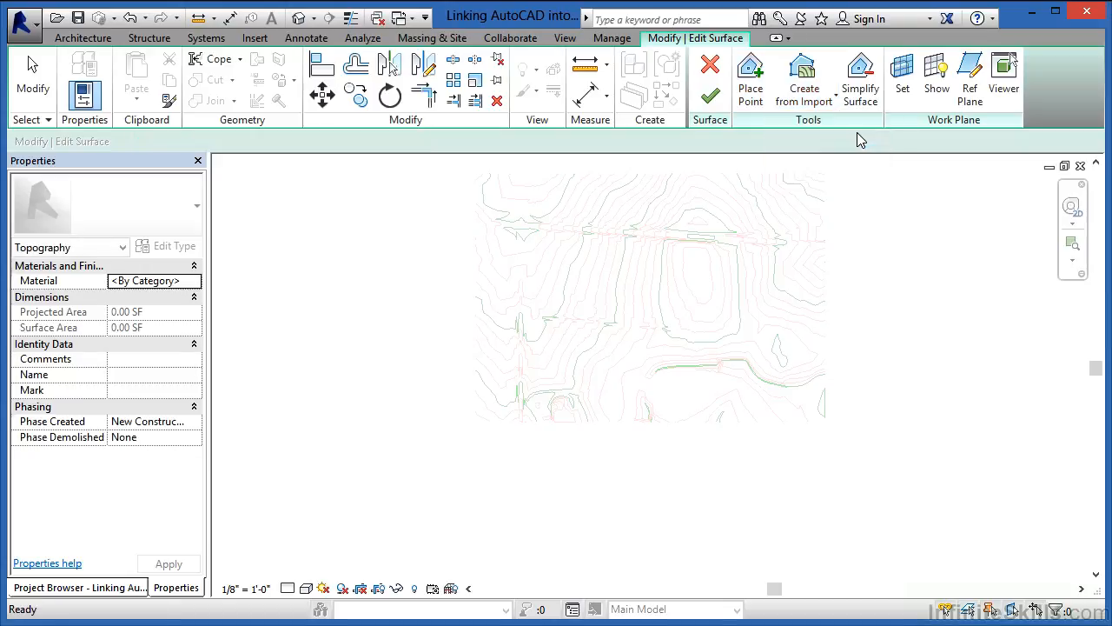
click(770, 186)
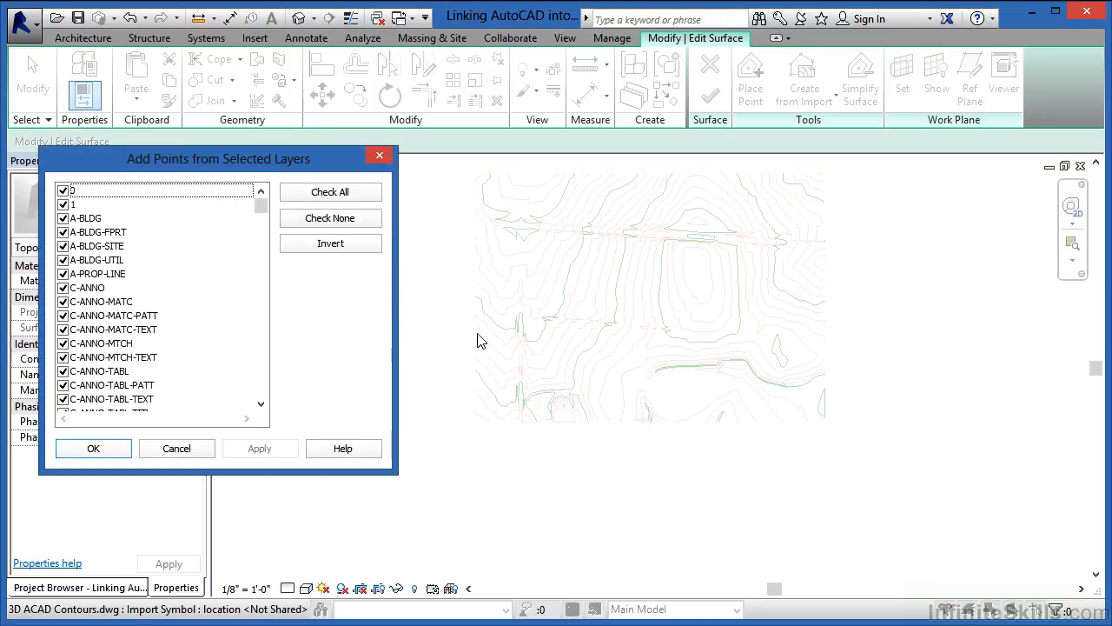
Step: Exclude all layers from the point selection, and include only C-TOPO, C-TOPO-FEAT and C-TOPO-GRAD
drag(260, 206, 255, 264)
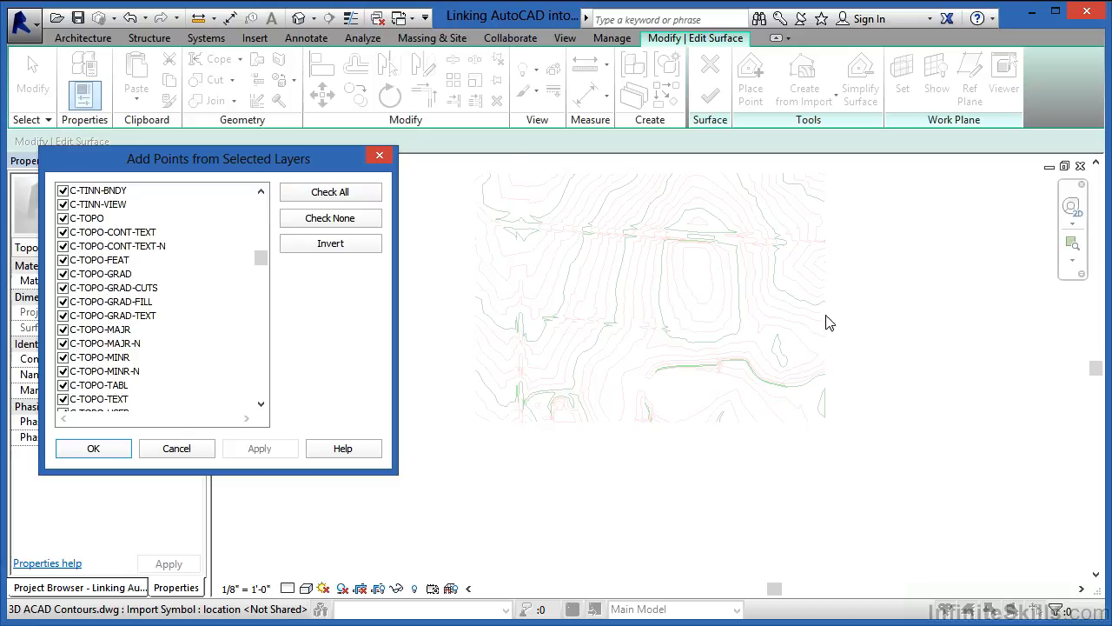
click(338, 221)
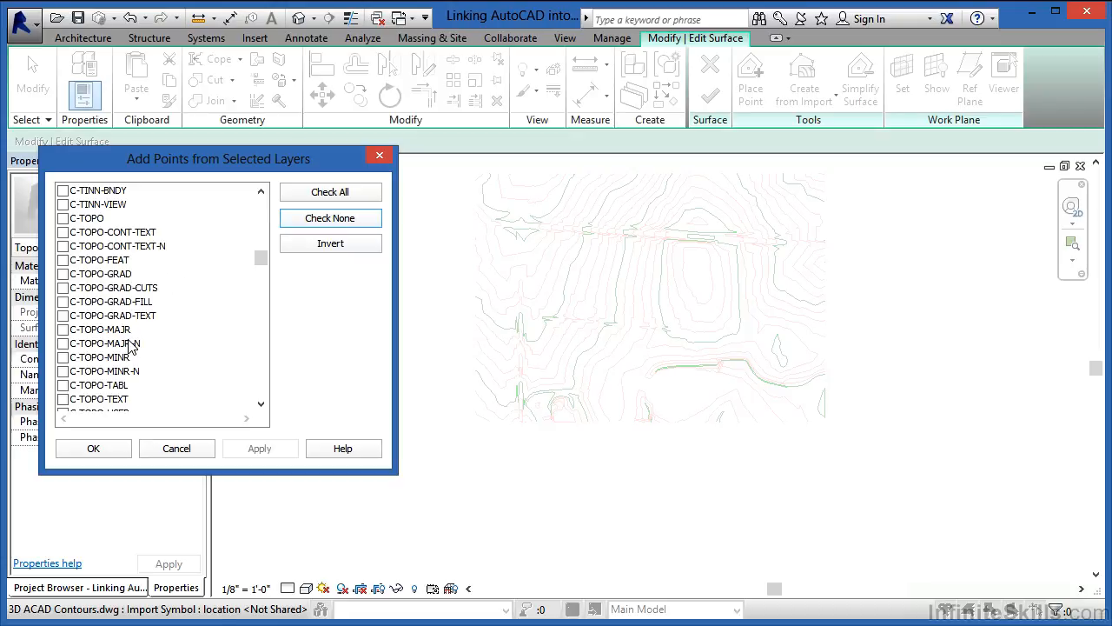
click(64, 219)
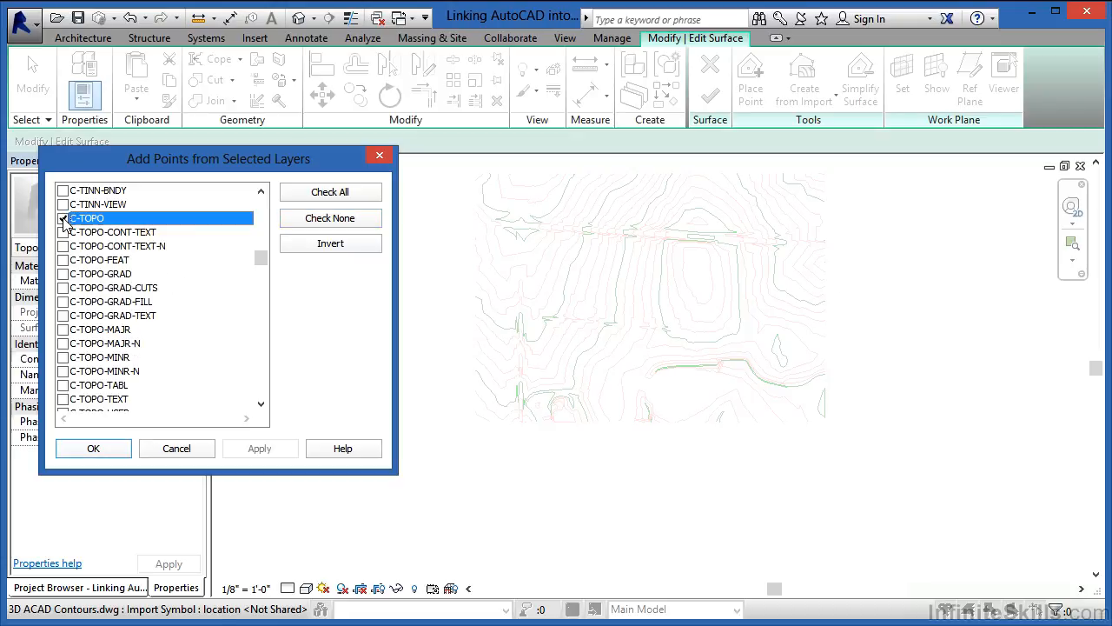
click(63, 260)
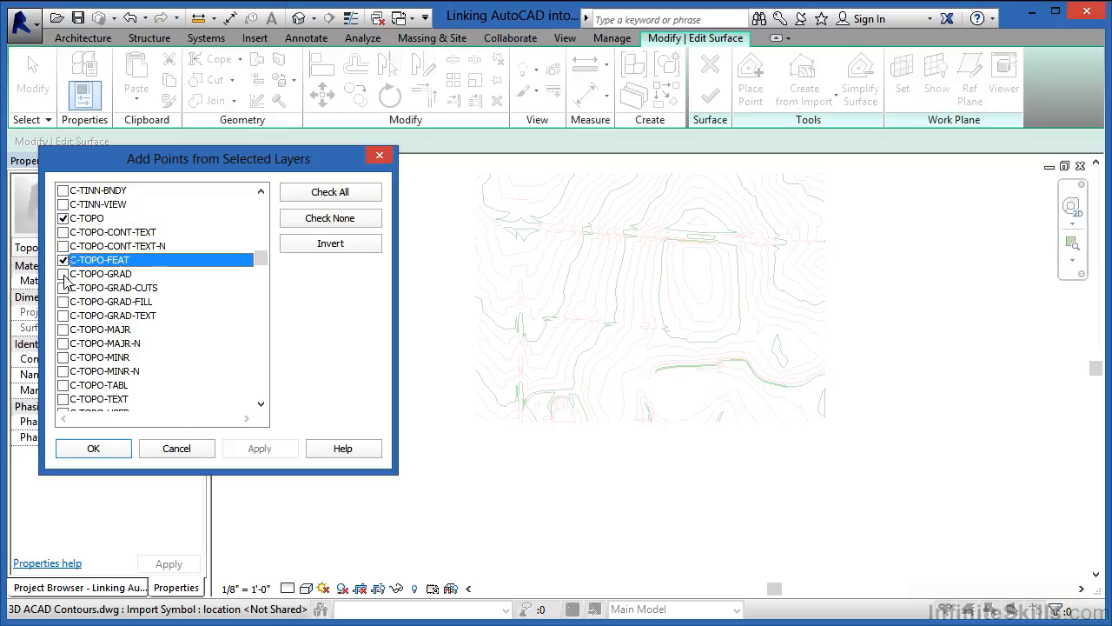
click(64, 274)
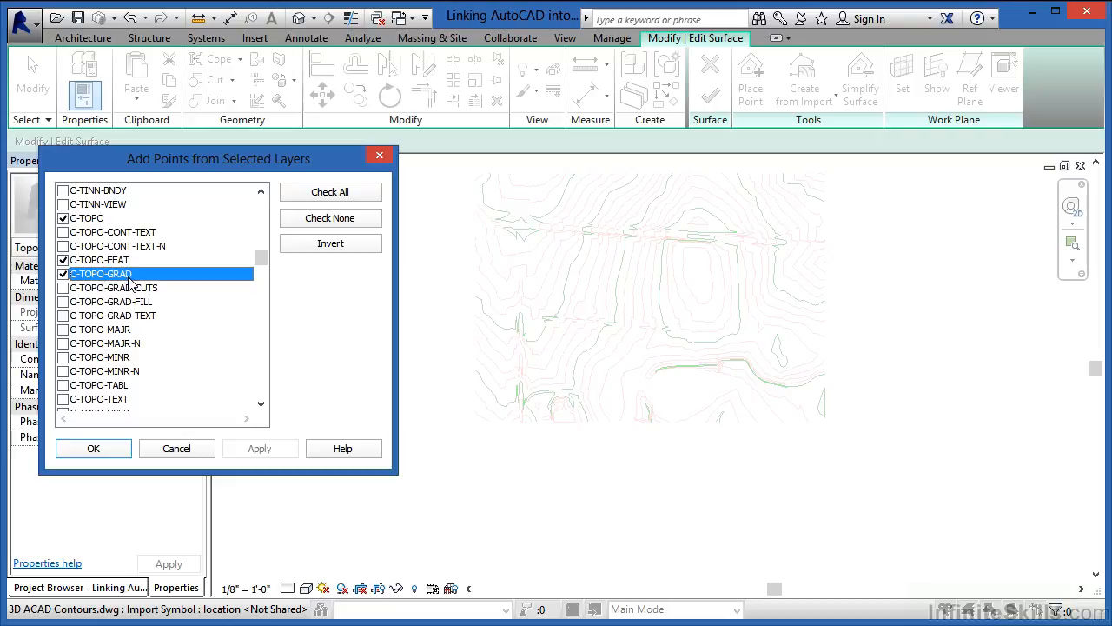
Step: Add the C-TOPO-GRAD-CUTS, C-TOPO-MAJR, C-TOPO-MAJR-N, C-TOPO-MINR and C-TOPO-MINR-N layers to the point selection
click(63, 288)
click(63, 329)
click(63, 343)
click(63, 357)
click(63, 371)
click(261, 404)
click(260, 404)
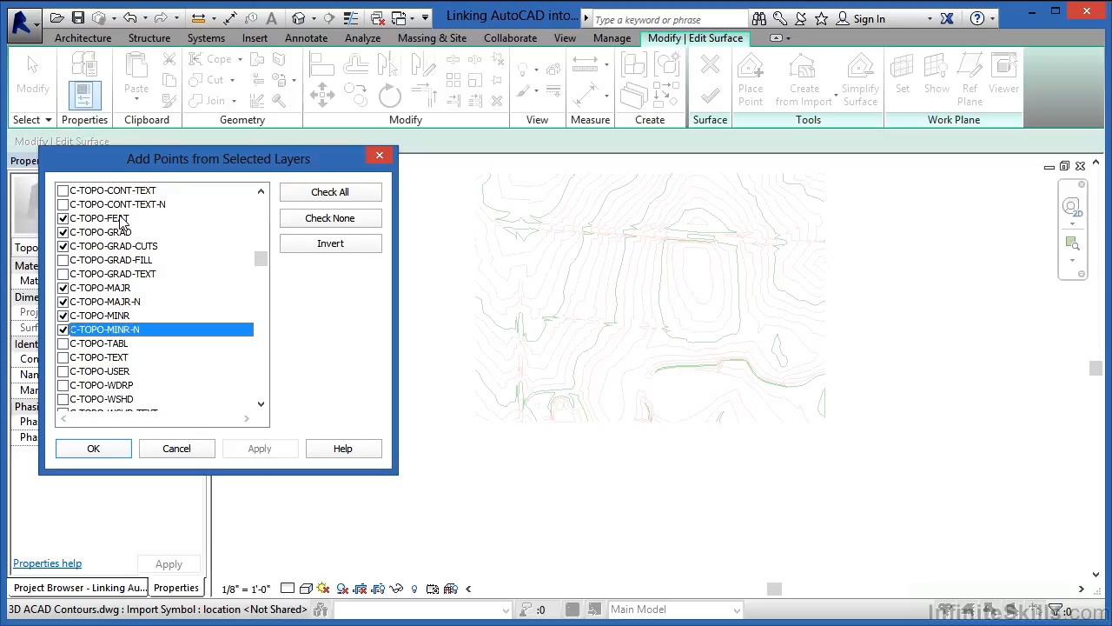
Step: Review the chosen layers, generate the surface points from them and finish the toposurface
click(260, 190)
click(261, 190)
click(260, 190)
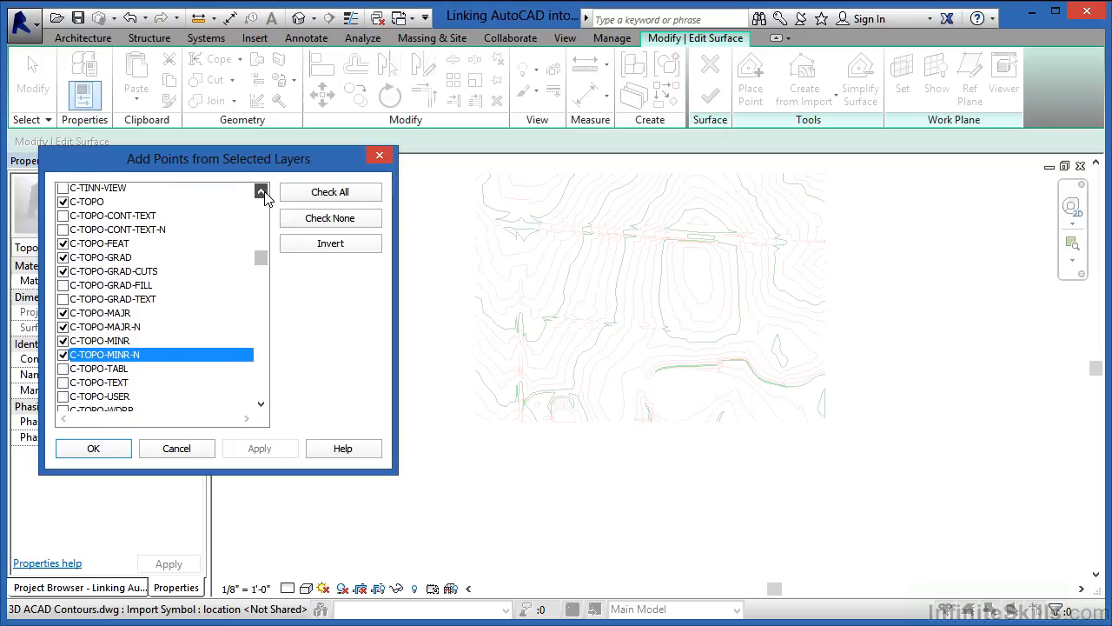
click(261, 190)
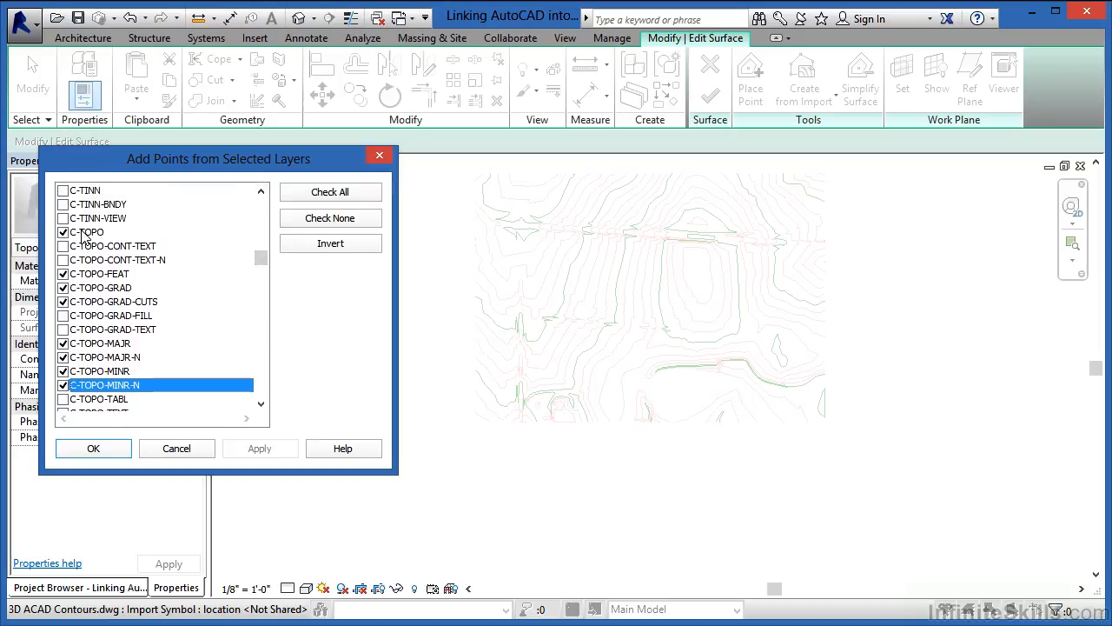
click(106, 454)
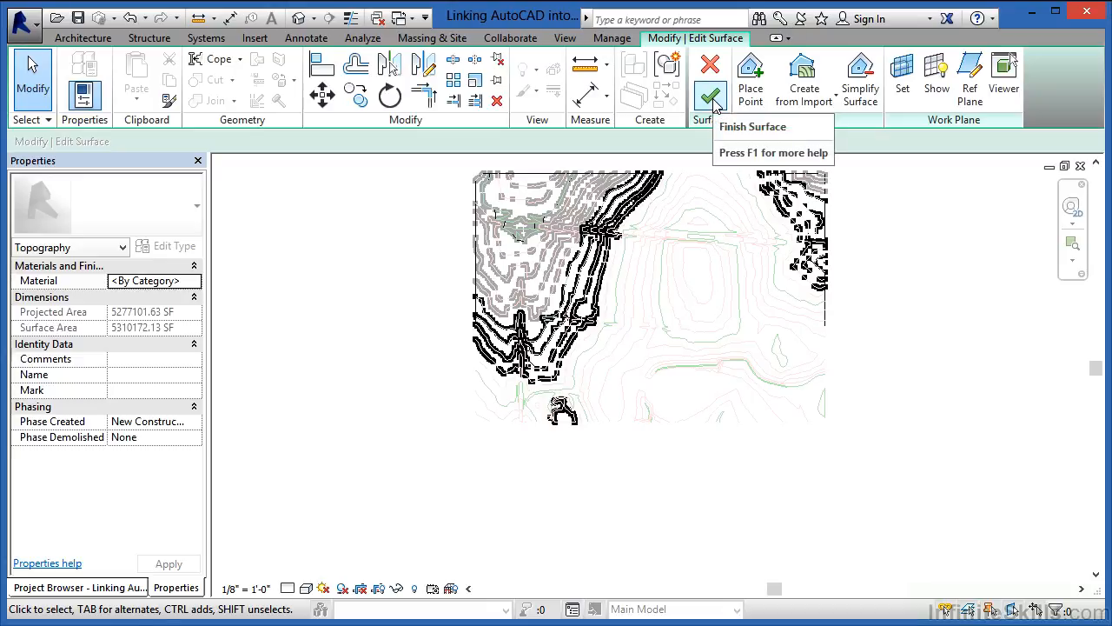
click(713, 97)
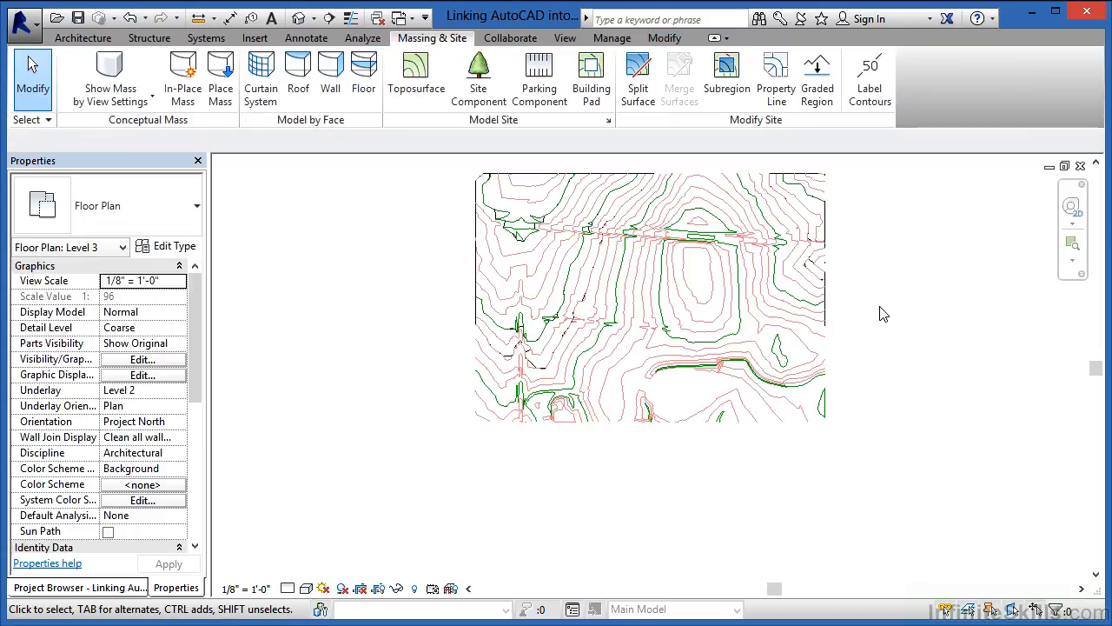
Step: Delete the imported 3D ACAD Contours.dwg from the Level 3 plan and dismiss the warning
scroll(817, 187, up, 2)
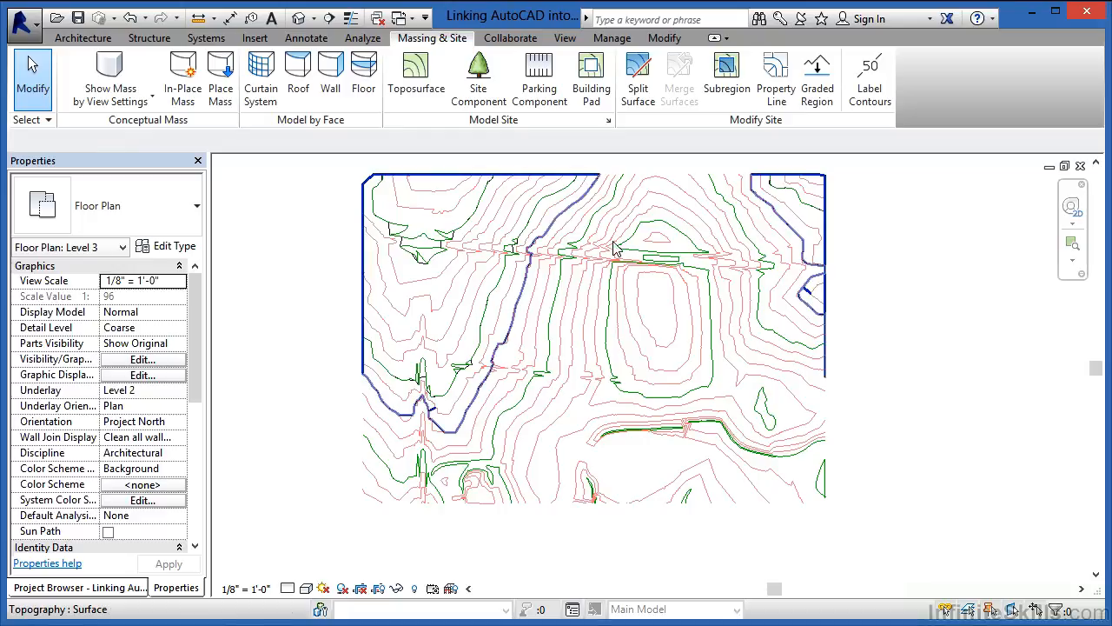
click(695, 180)
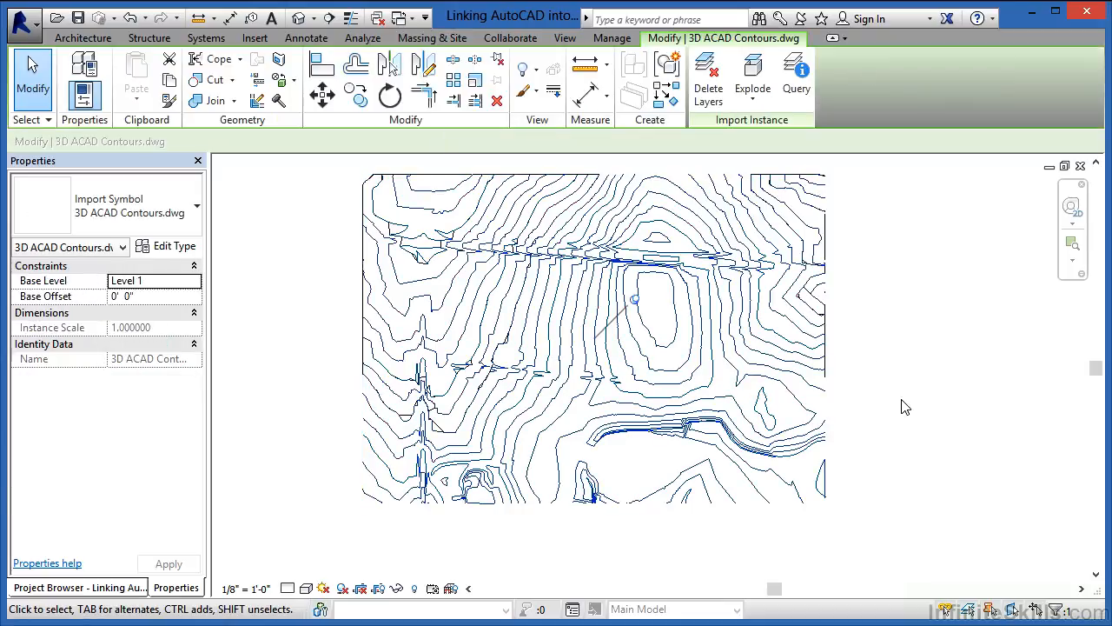
key(Delete)
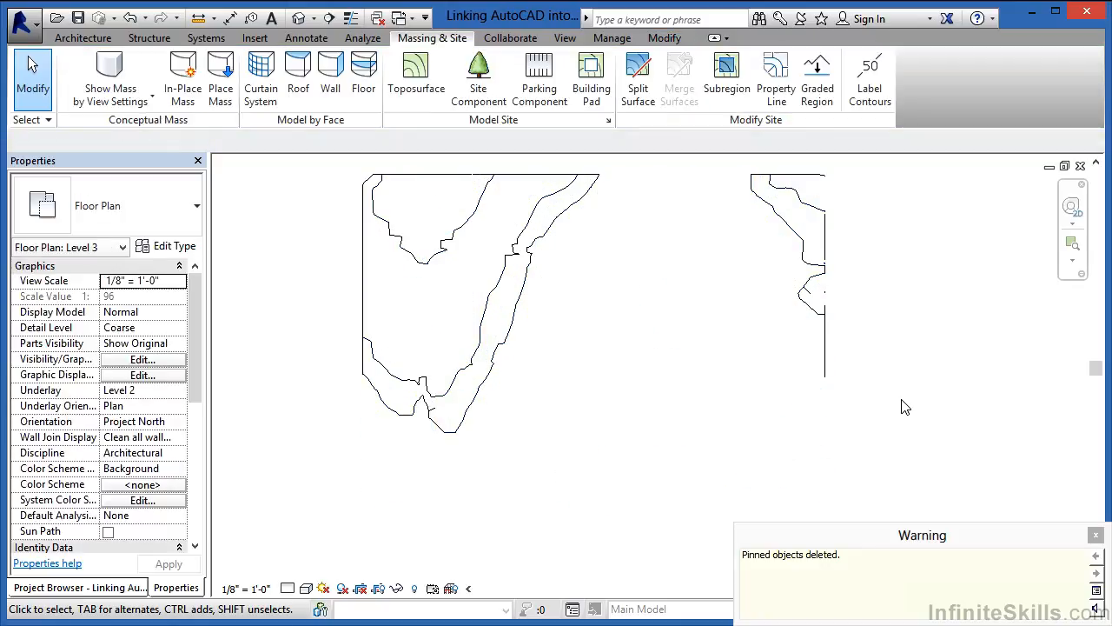
click(1096, 535)
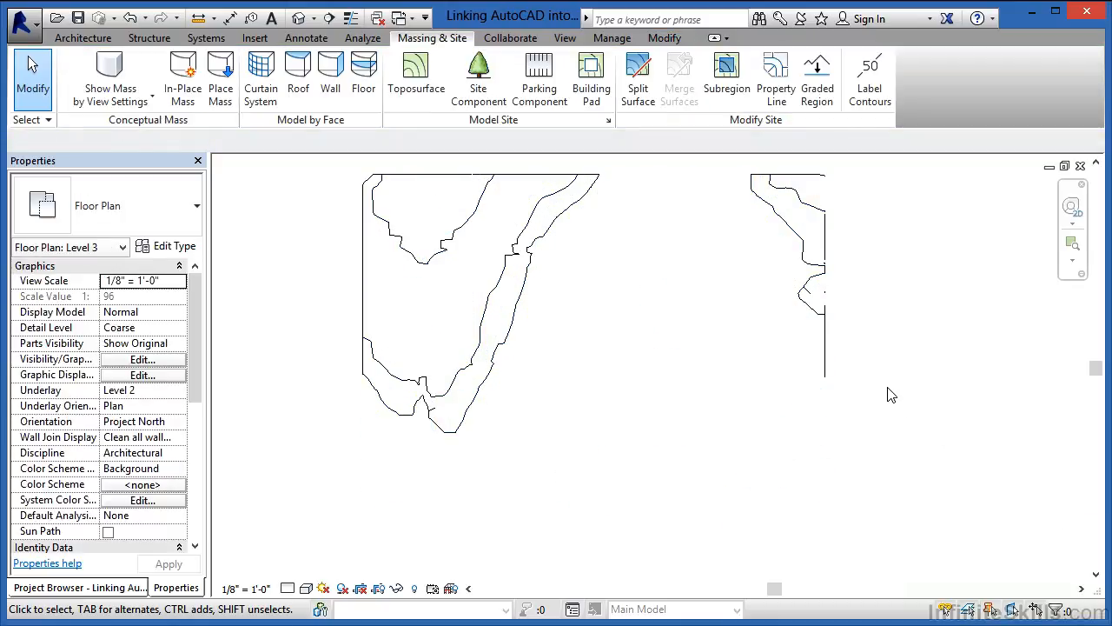
Step: Open the default 3D view of the topography and start the Toposurface command
click(298, 19)
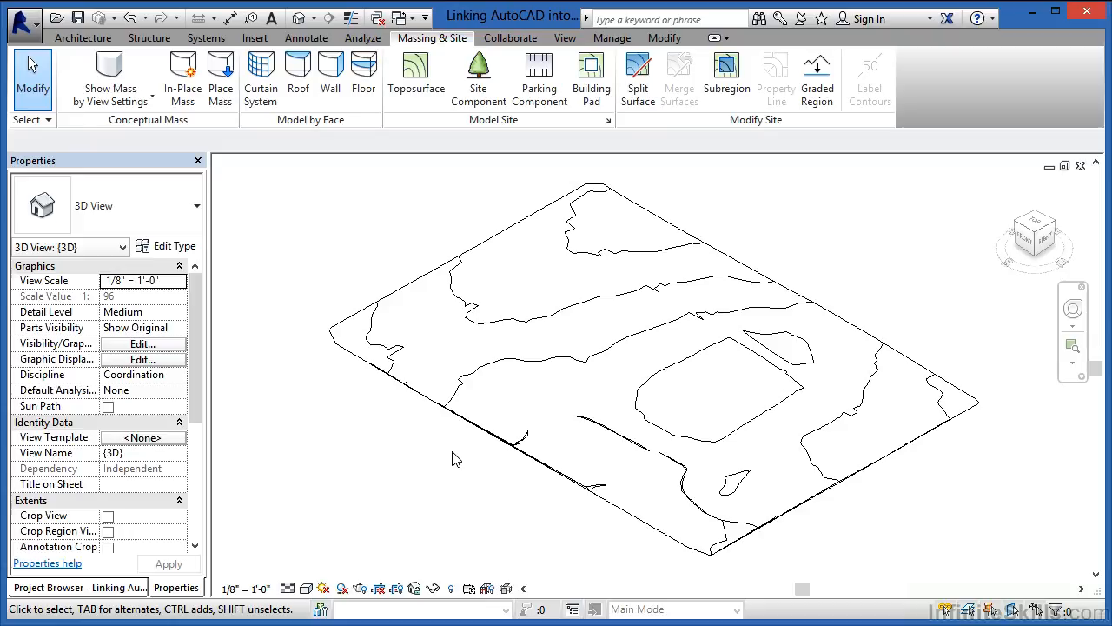
click(426, 87)
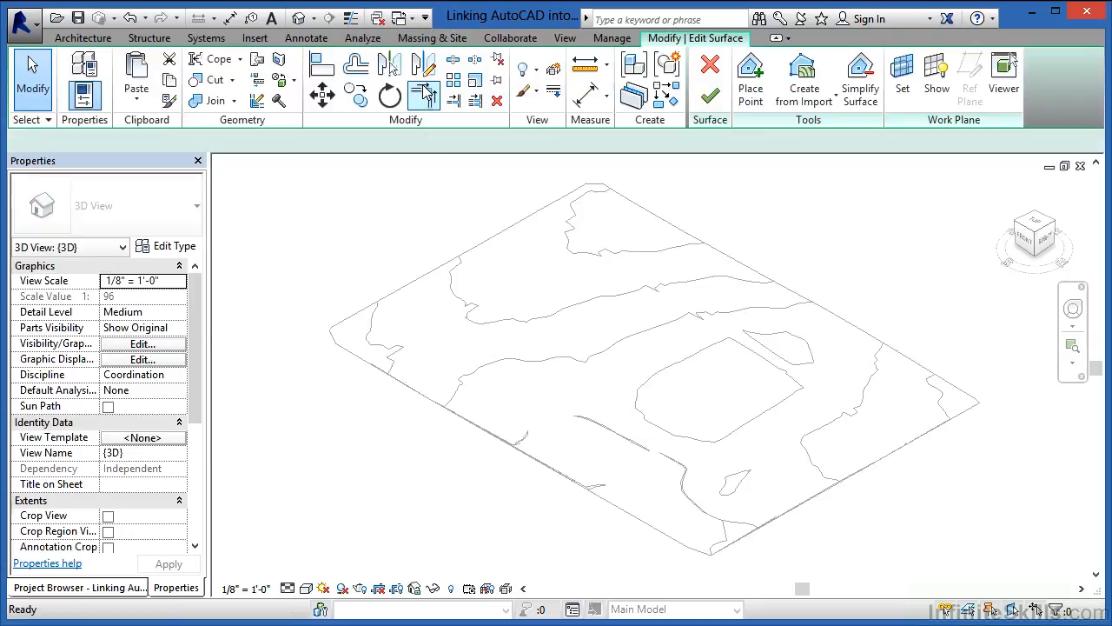